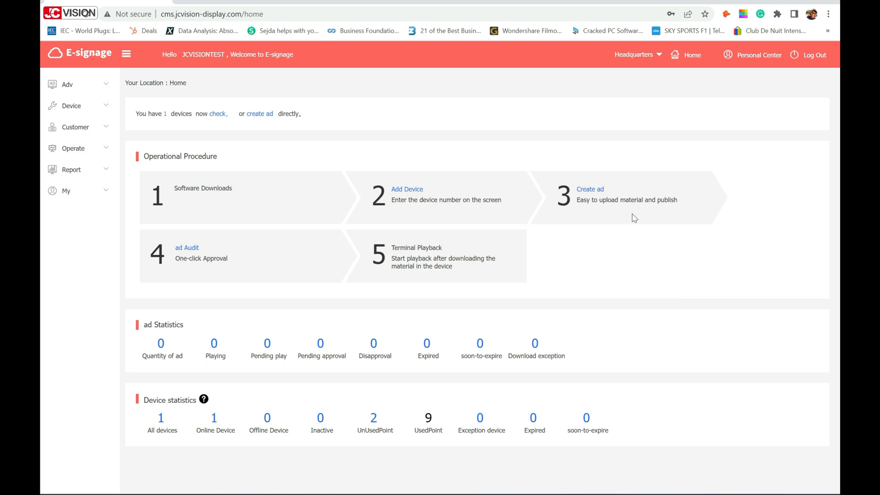
- Start creating a new ad and check the available promotion plans, keeping the default plan
left_click(599, 194)
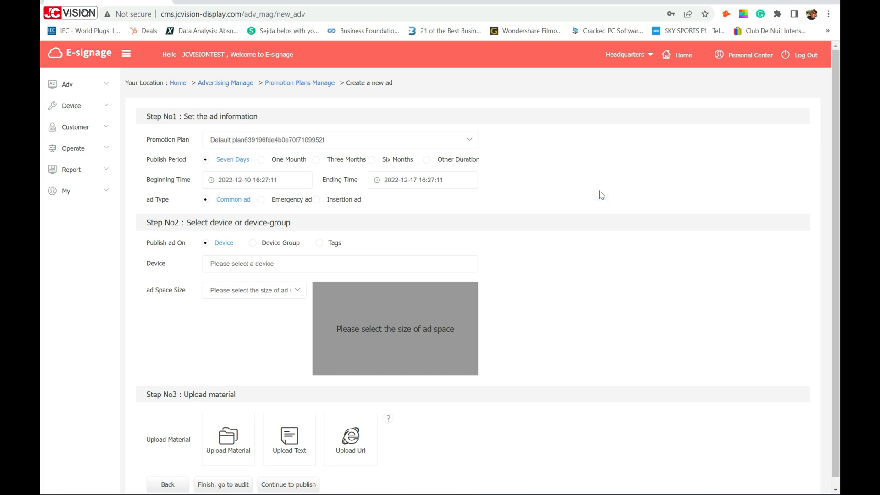
left_click(465, 141)
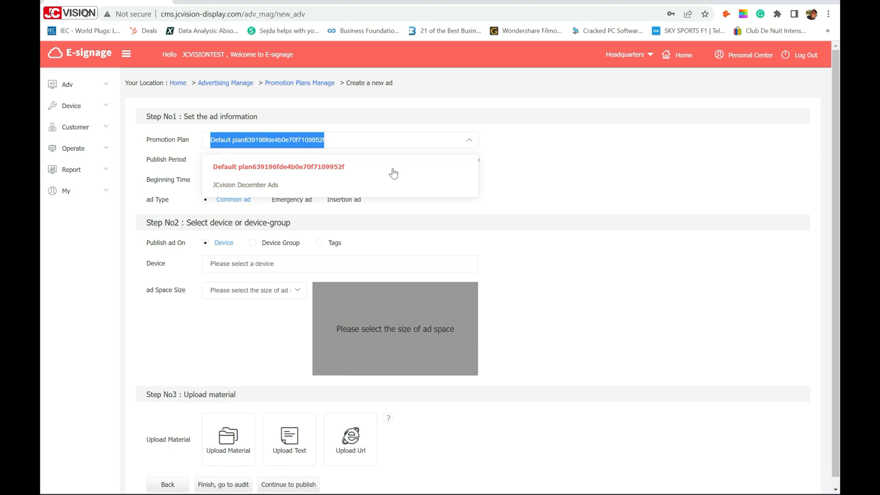
left_click(533, 182)
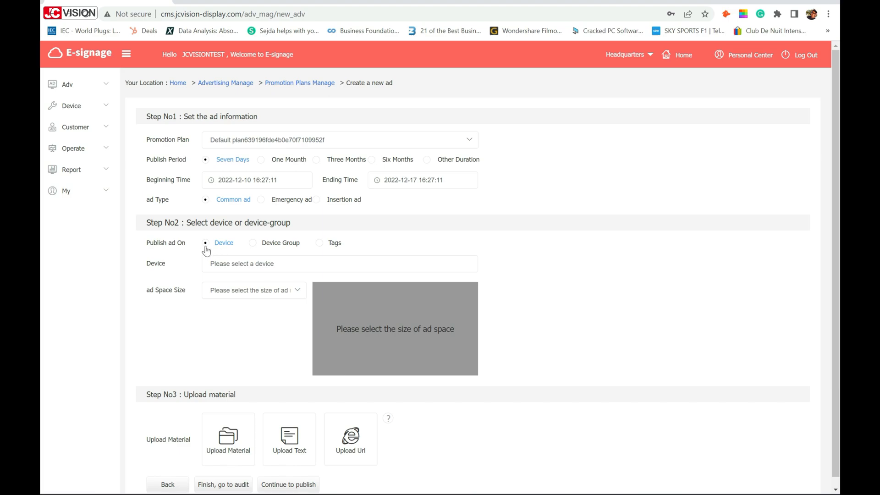
- Try the Device Group and Tags publishing targets for the ad, and switch the target back to Device
left_click(257, 248)
left_click(264, 268)
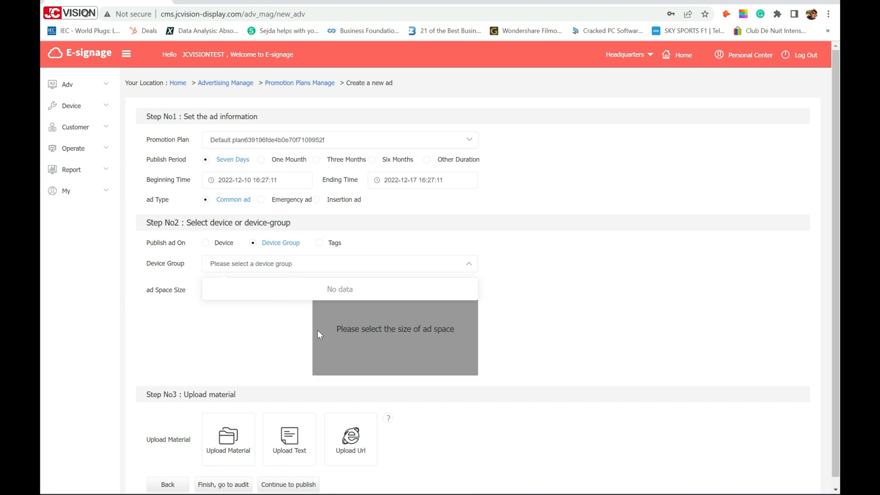
left_click(321, 242)
left_click(290, 265)
left_click(289, 264)
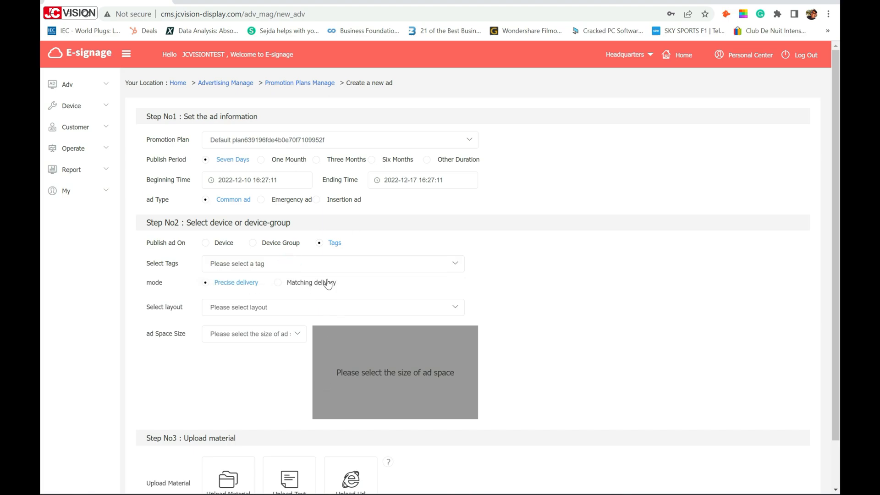
left_click(206, 243)
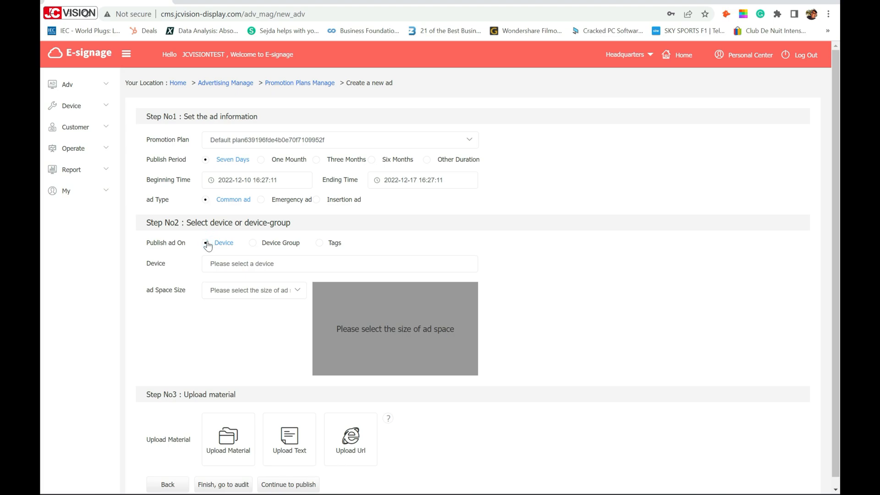
- Publish the ad on the device JC TEST with the ad space size slot1-(1080*1920)
left_click(241, 264)
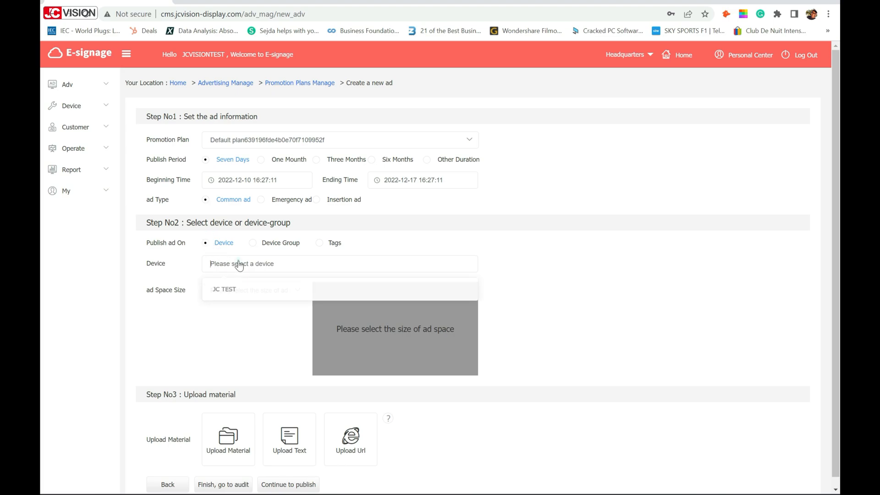
left_click(238, 290)
left_click(245, 295)
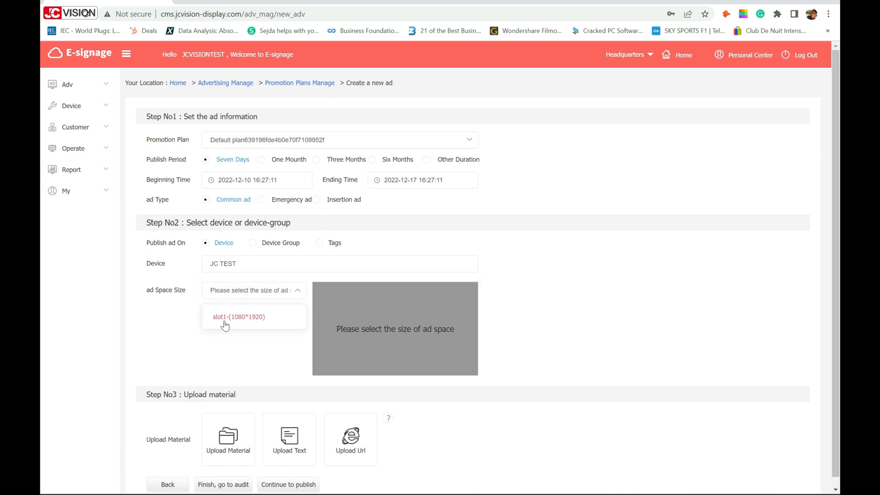
left_click(227, 318)
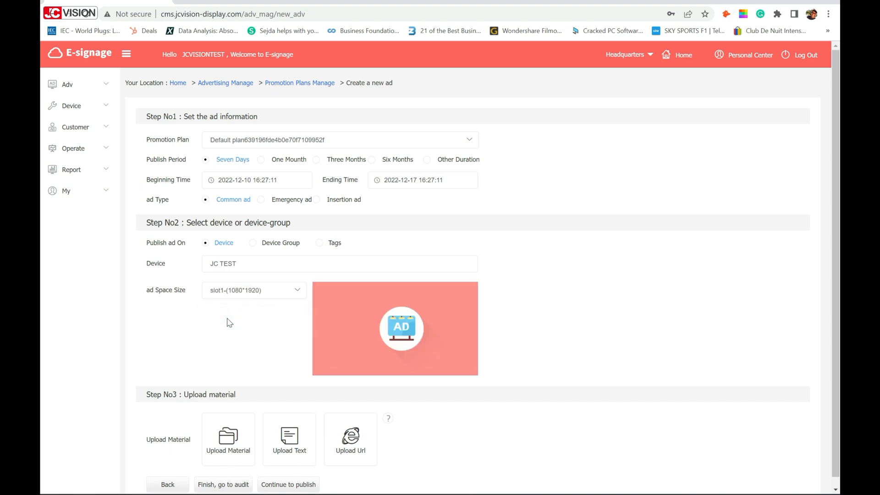
- Add 16.jpg from the ContectForDecember folder as the ad's material and continue to publish another ad
scroll(229, 322, "down", 1)
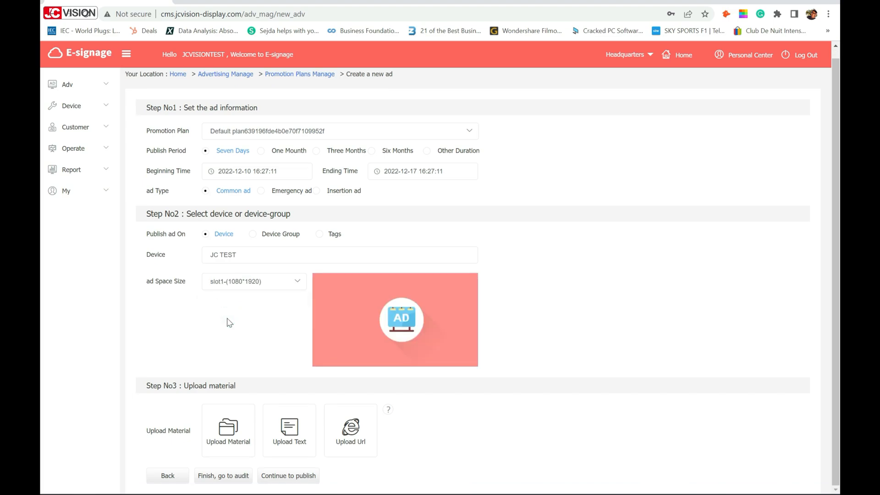
left_click(232, 433)
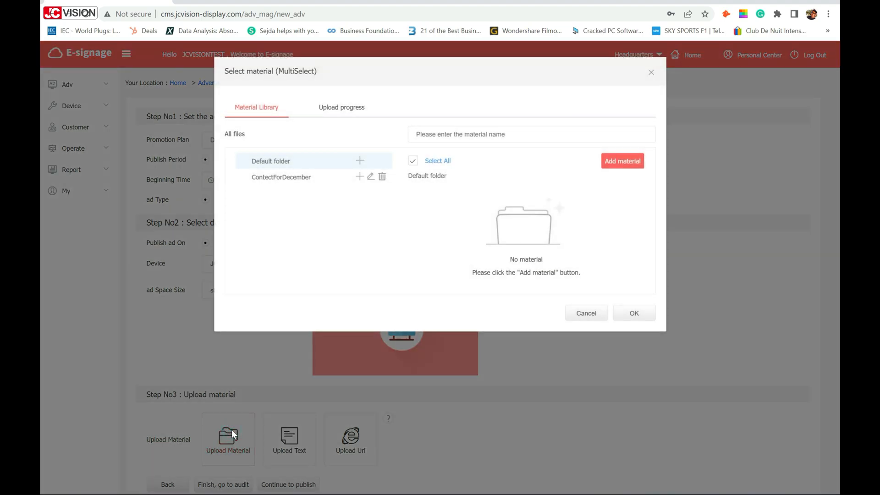
left_click(310, 179)
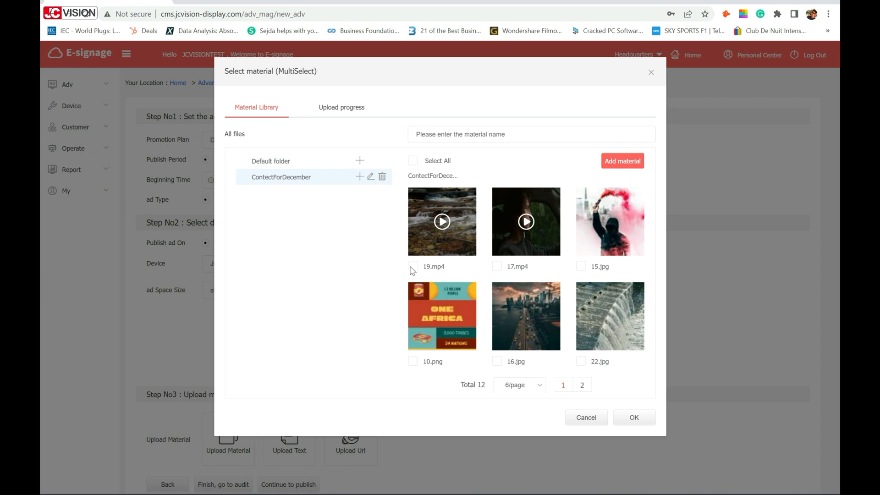
left_click(496, 362)
left_click(630, 416)
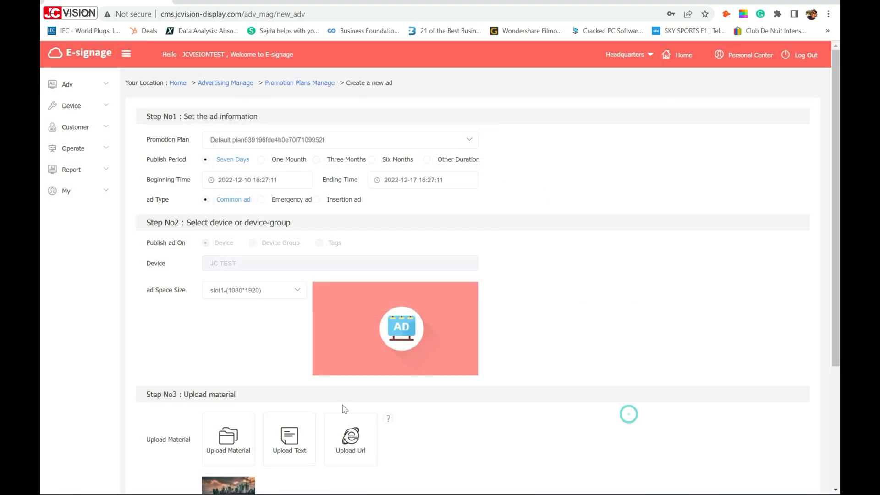
scroll(345, 409, "down", 4)
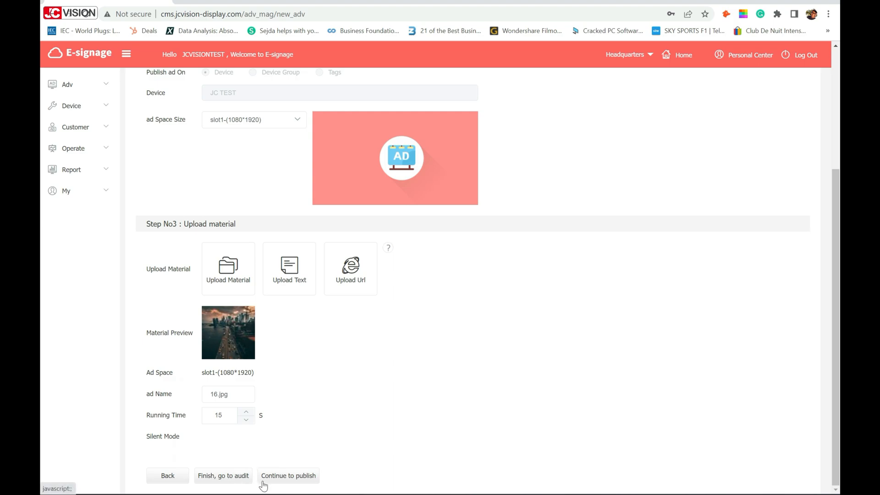
left_click(299, 477)
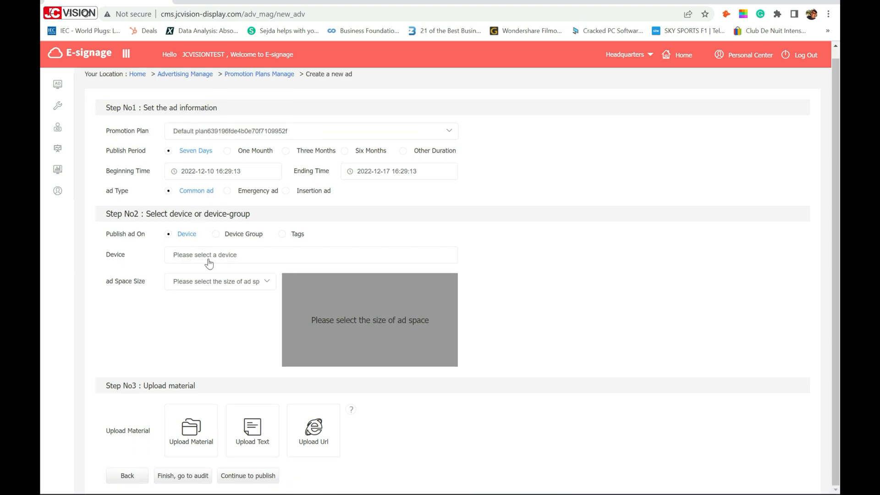
- Assign the second ad to the device JC TEST and the ad space slot1-(1080*1920)
left_click(209, 259)
left_click(196, 278)
left_click(201, 284)
left_click(197, 307)
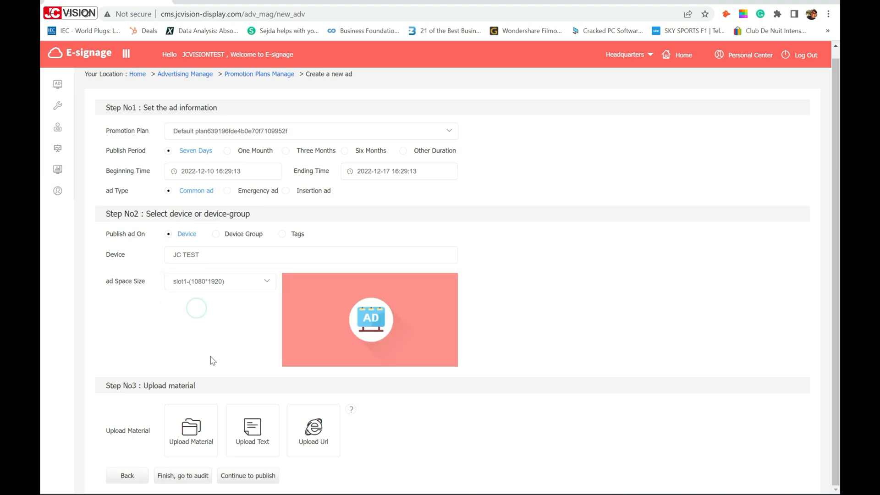
- Add 15.jpg from the ContectForDecember folder to the second ad, finish it and go to the audit
left_click(180, 449)
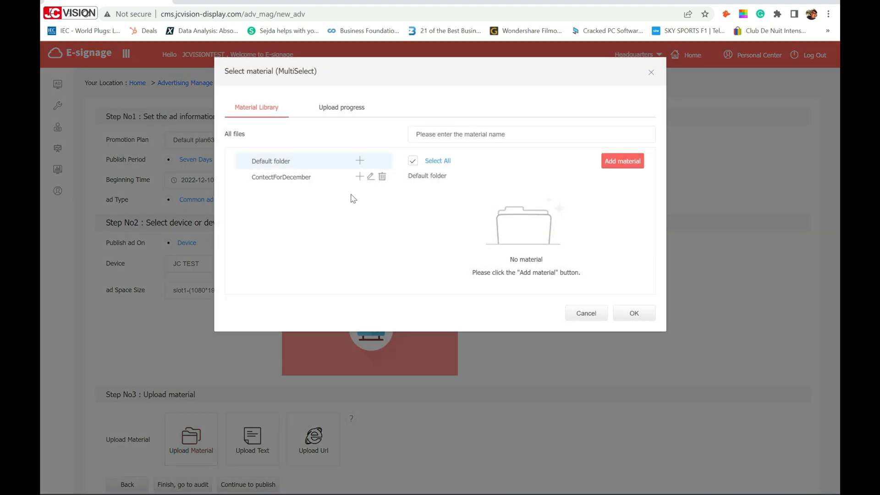
left_click(310, 179)
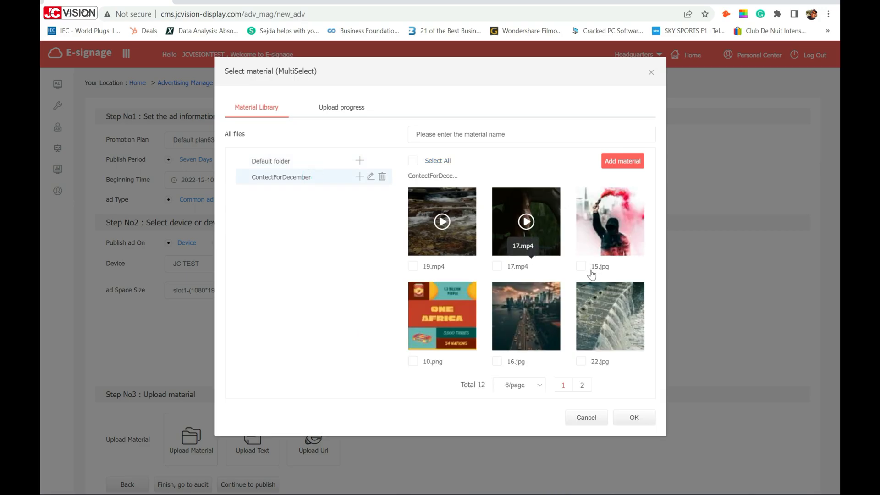
left_click(580, 267)
left_click(631, 418)
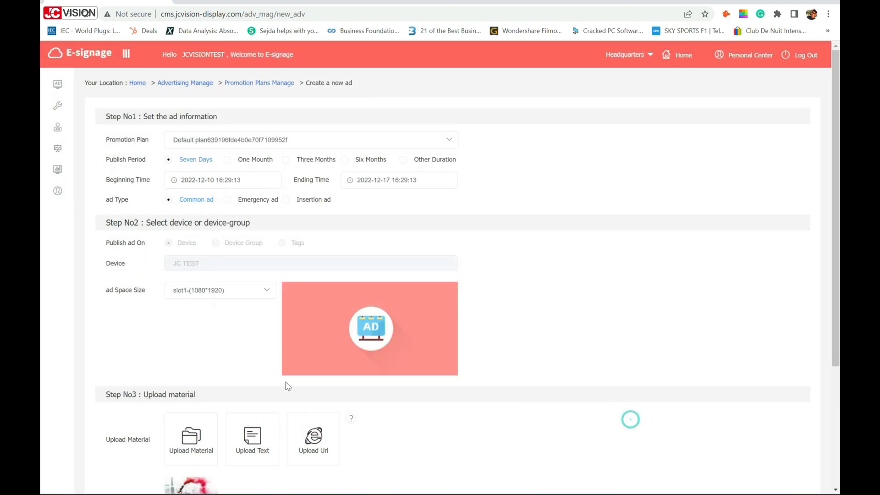
scroll(288, 386, "down", 4)
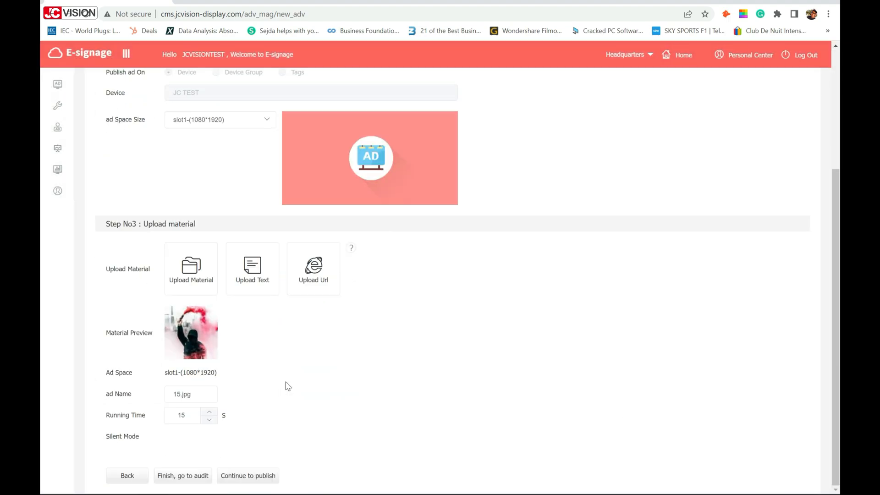
left_click(192, 476)
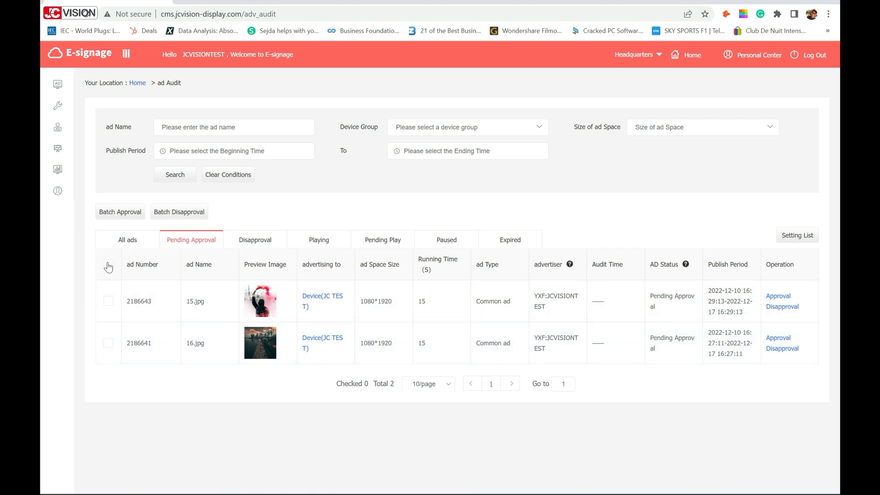
- Select all ads pending approval and approve them as a batch
left_click(109, 267)
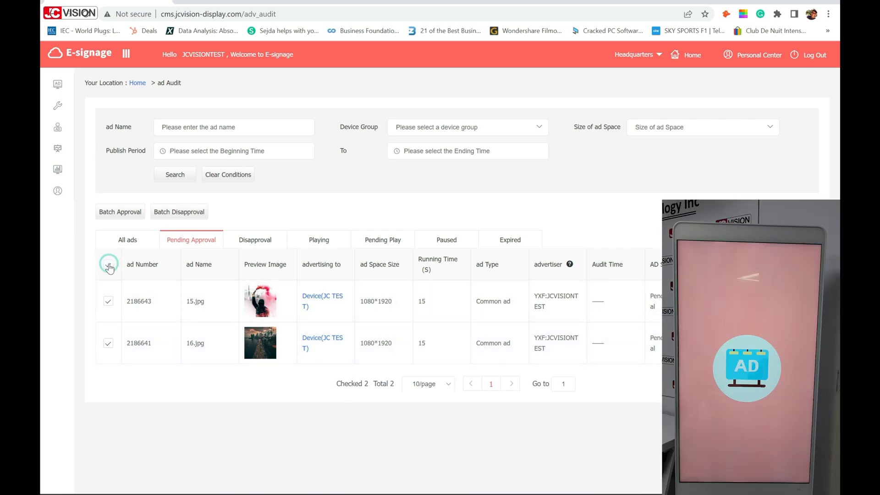
left_click(118, 216)
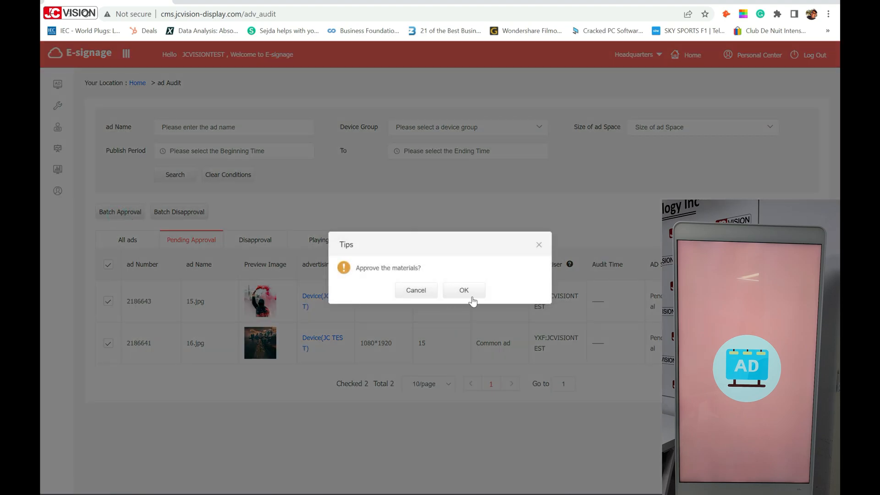
left_click(472, 301)
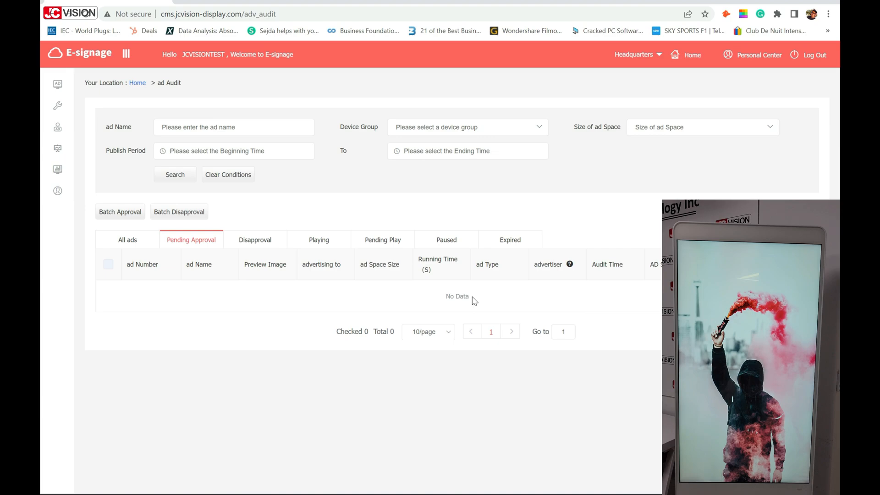
- Open the list of ads in the default promotion plan to review their status
mouse_move(56, 89)
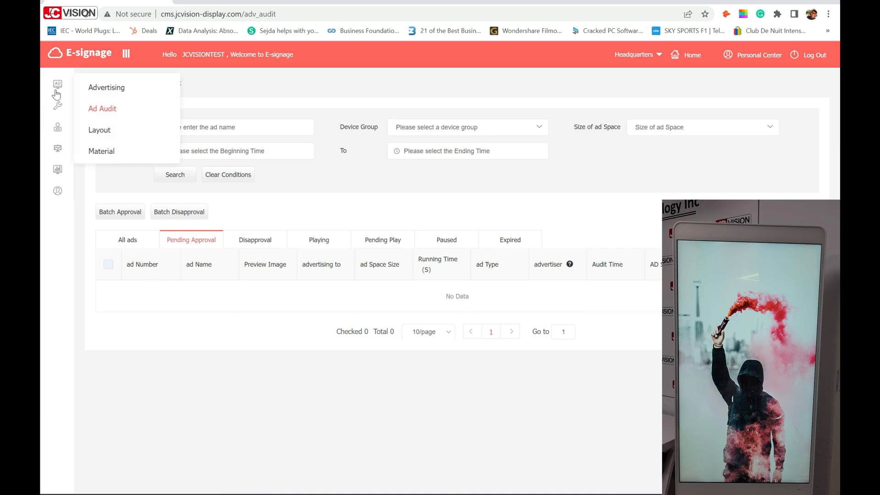
left_click(126, 54)
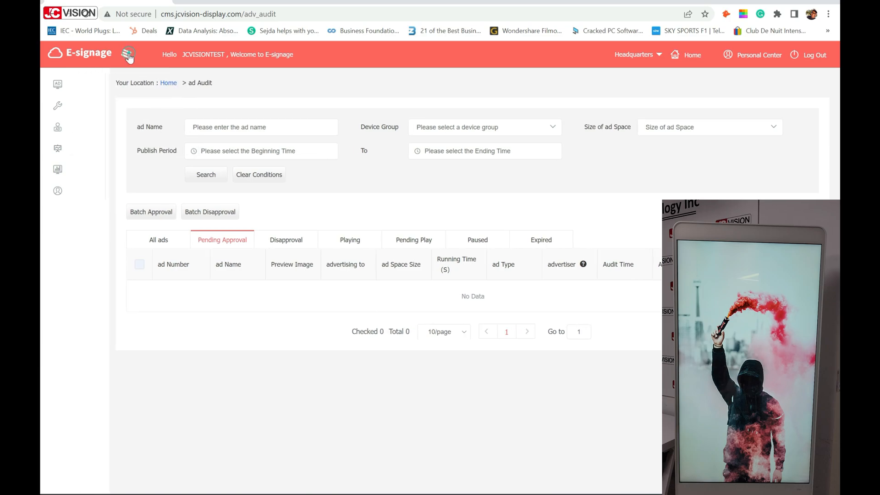
left_click(106, 84)
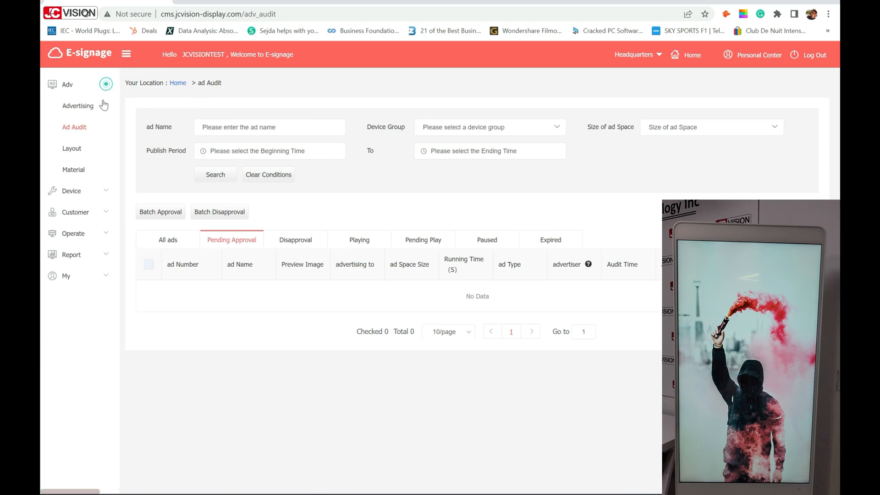
left_click(86, 109)
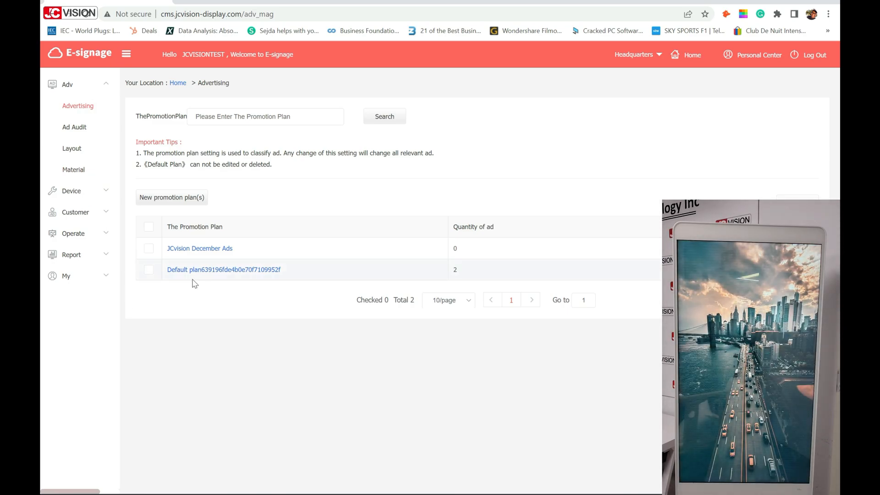
left_click(210, 274)
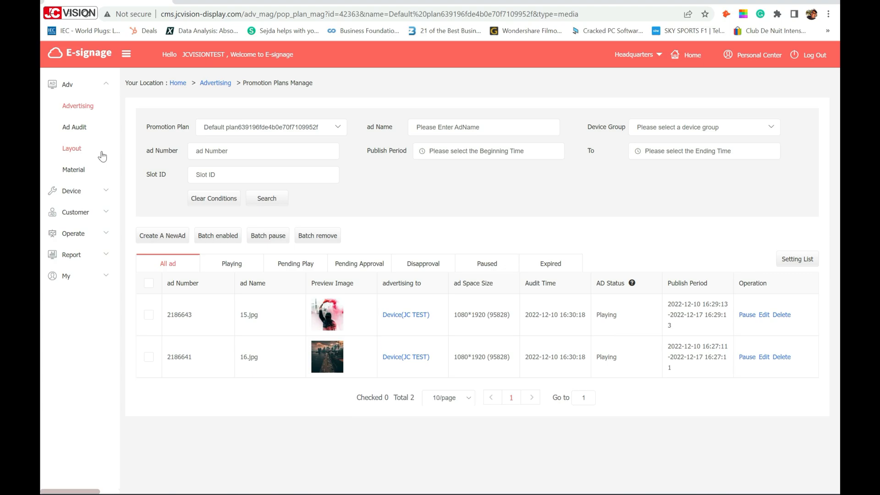
- Create a new custom layout and set its height to 1920 px, accepting the deletion of page components
left_click(75, 148)
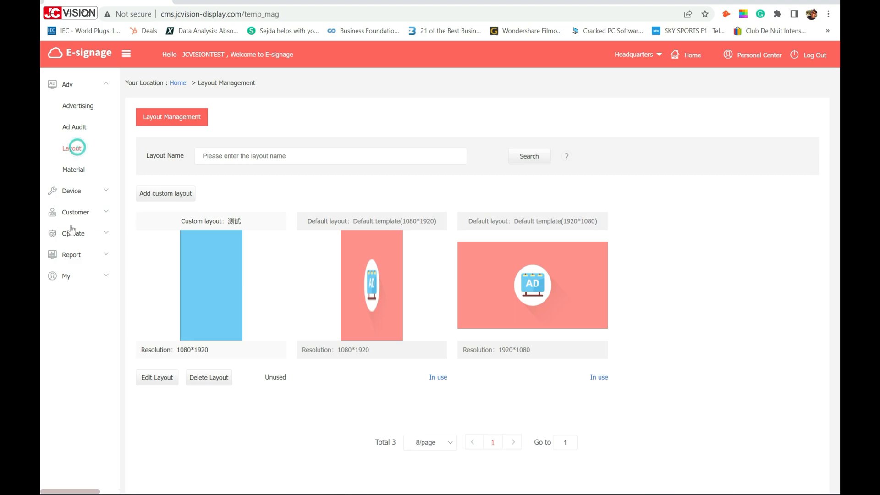
left_click(178, 195)
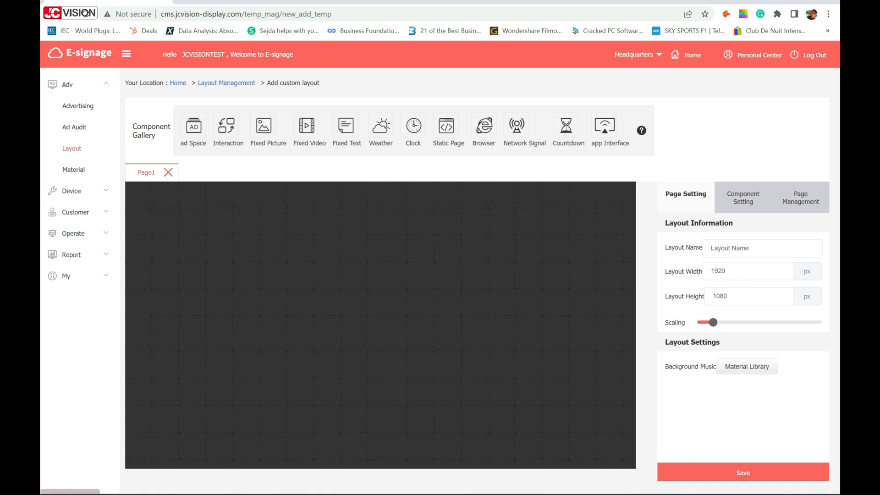
left_click(740, 267)
left_click(734, 294)
key("BackSpace")
key("BackSpace")
key("BackSpace")
key("BackSpace")
type("1920")
left_click(733, 261)
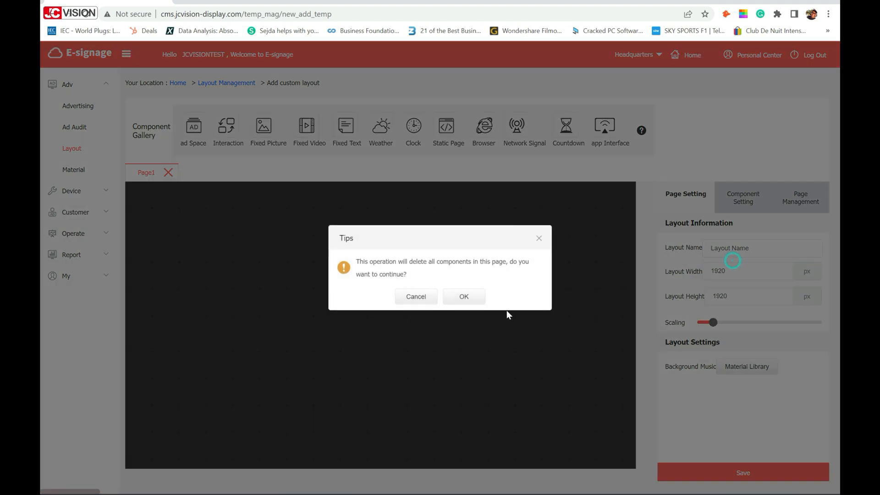
left_click(464, 296)
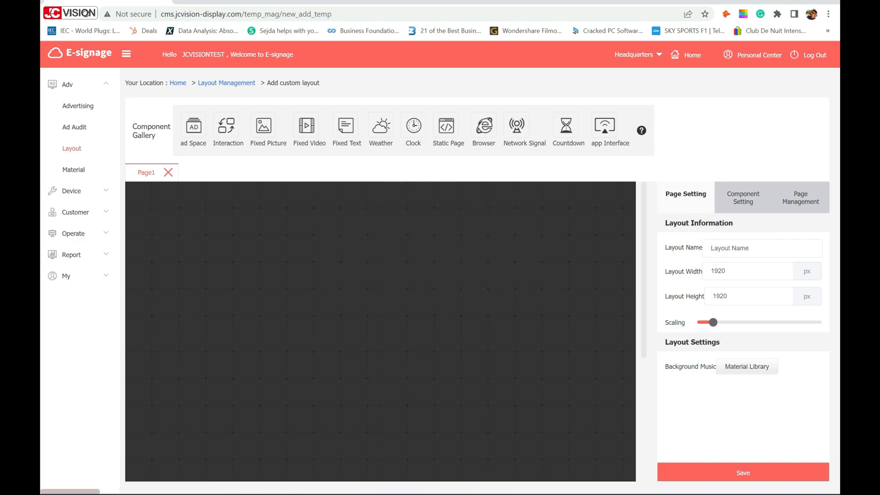
- Set the custom layout's width to 1080 px, accepting the component deletion, and reduce the canvas scaling
left_click_drag(732, 270, 681, 277)
type("1080")
left_click(536, 285)
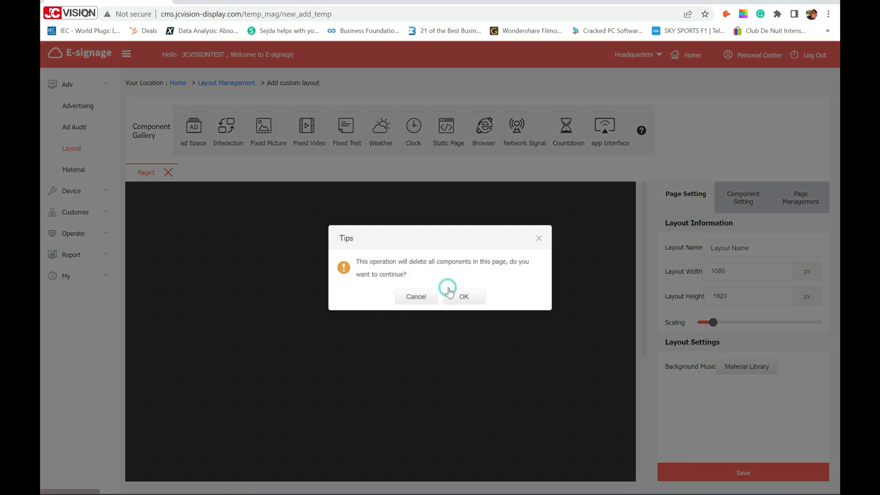
left_click(458, 296)
mouse_move(717, 323)
mouse_move(716, 324)
left_mouse_down()
mouse_move(692, 328)
mouse_move(701, 329)
left_mouse_up()
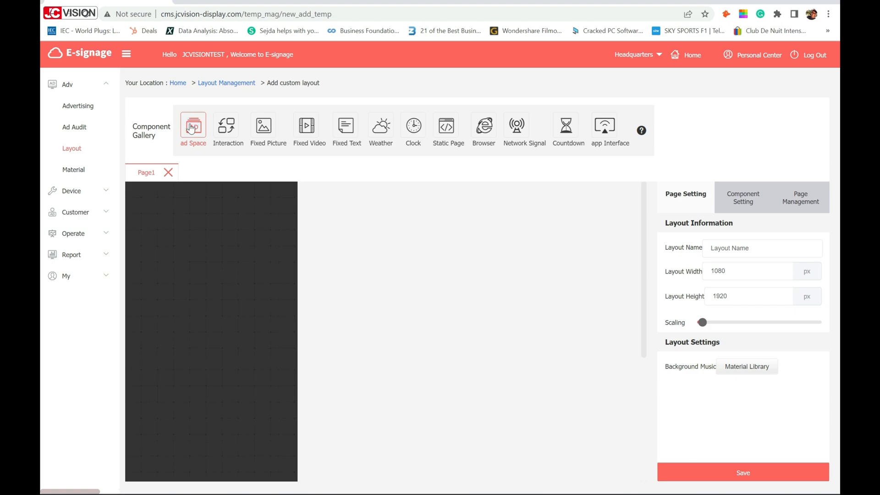
- Add an ad space to the first page of the layout and make it full screen
left_click_drag(191, 128, 181, 243)
left_click(191, 255)
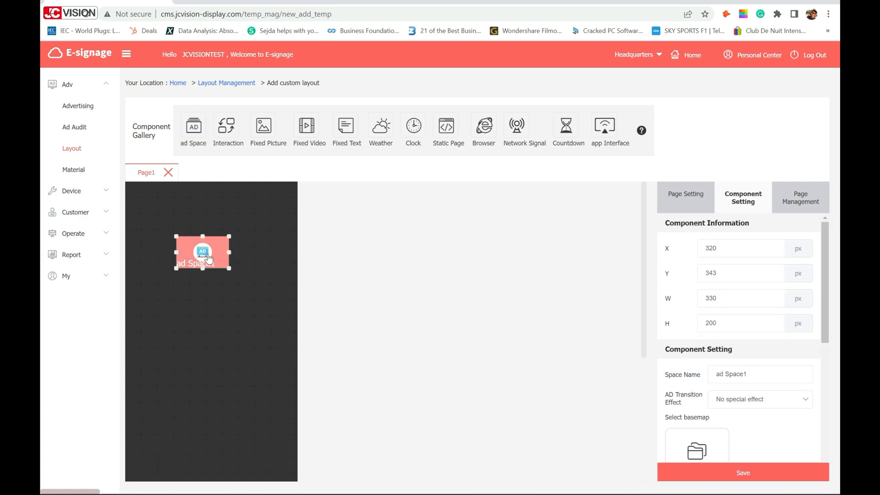
right_click(208, 258)
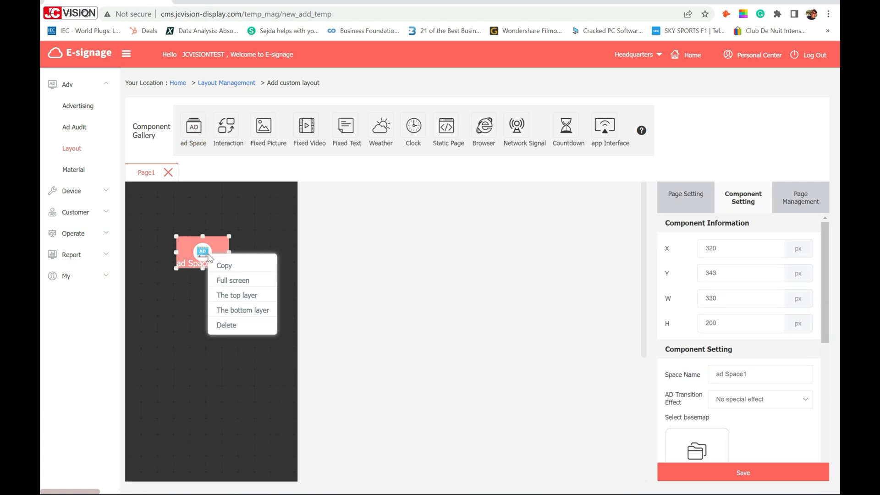
left_click(242, 281)
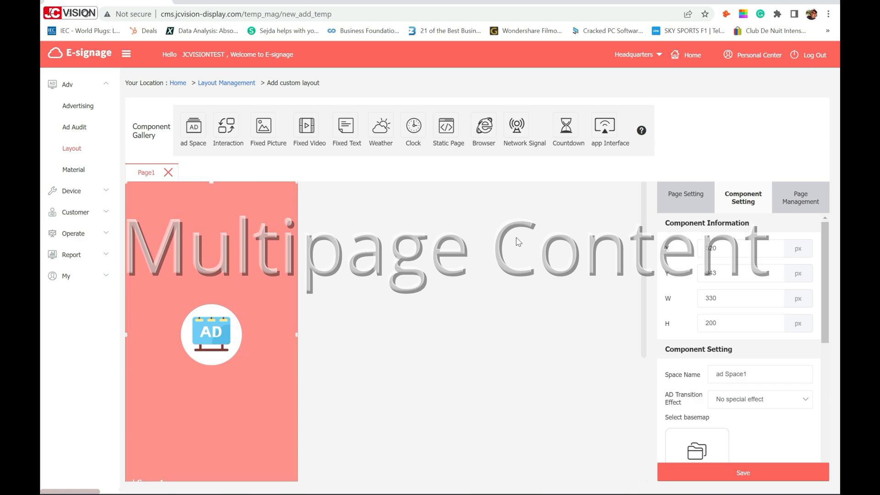
- Add a second page and stack a fixed picture, fixed video and fixed picture at 1080 px width, about 637, 650 and 603 px high
left_click(801, 202)
left_click(801, 225)
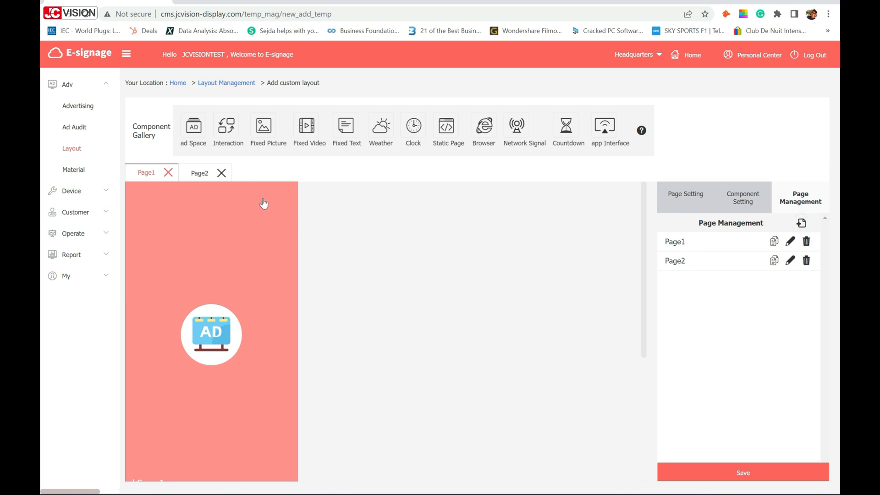
left_click(198, 174)
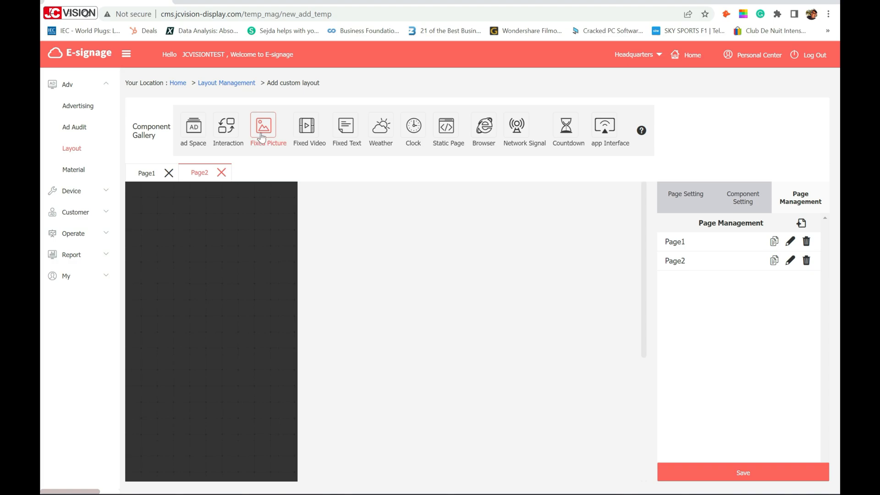
left_click_drag(264, 132, 298, 286)
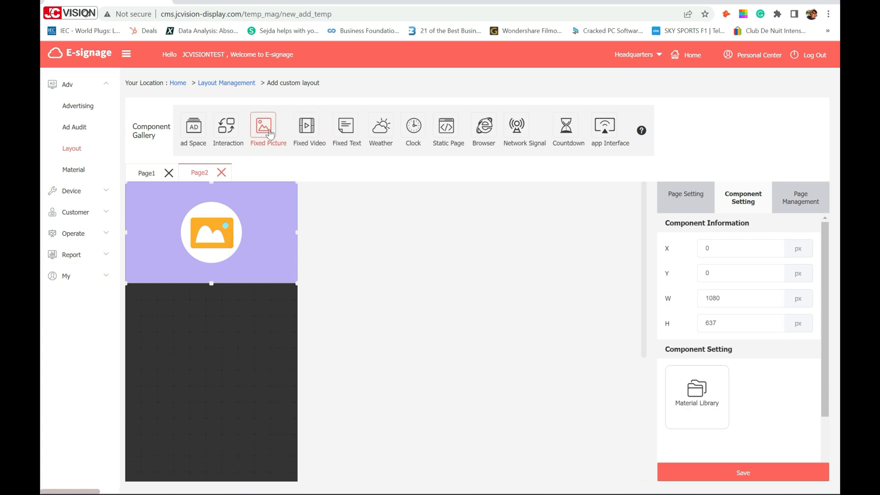
left_click_drag(306, 128, 306, 387)
left_click_drag(268, 135, 315, 476)
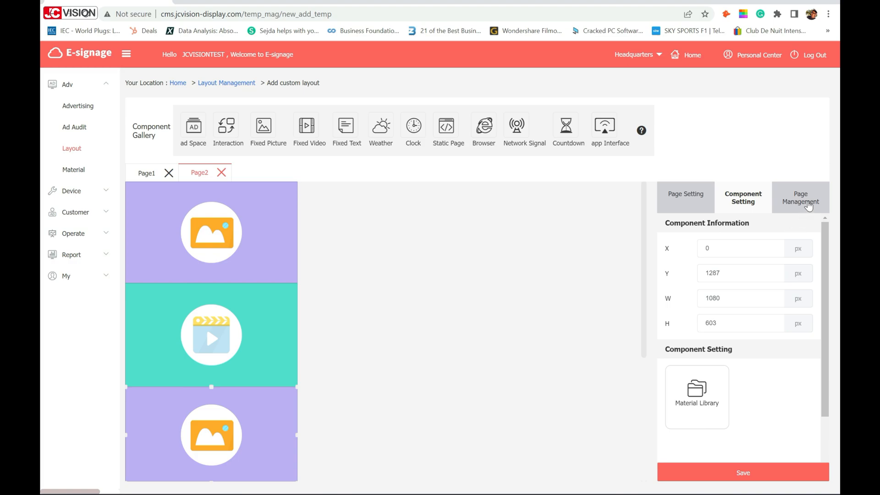
- Add a third page to the layout and fill it with a full-screen fixed video
left_click(808, 206)
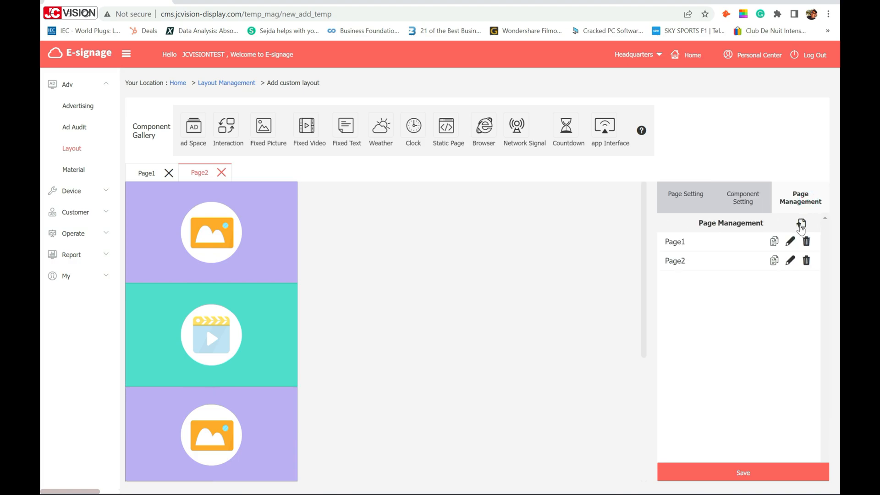
left_click(800, 224)
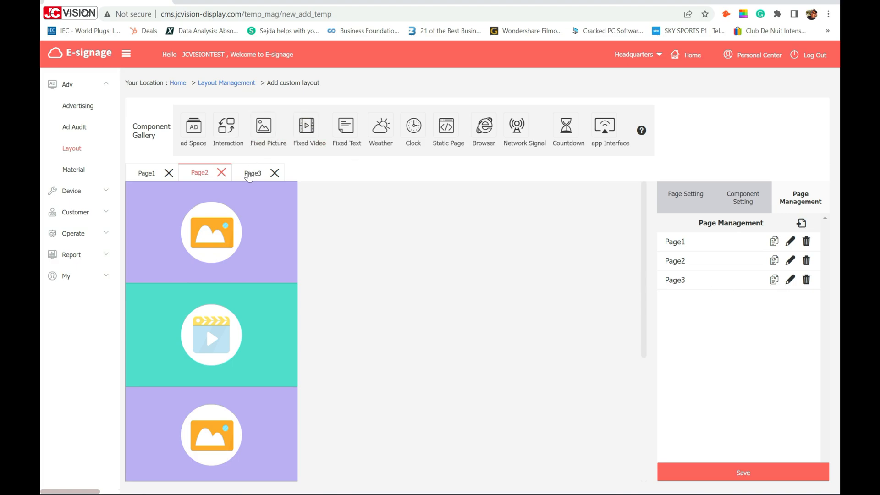
left_click(249, 174)
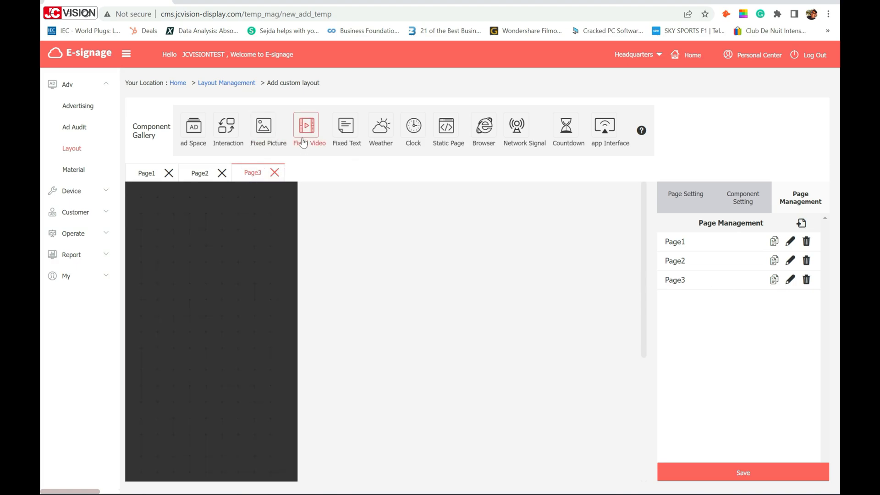
left_click_drag(307, 126, 191, 267)
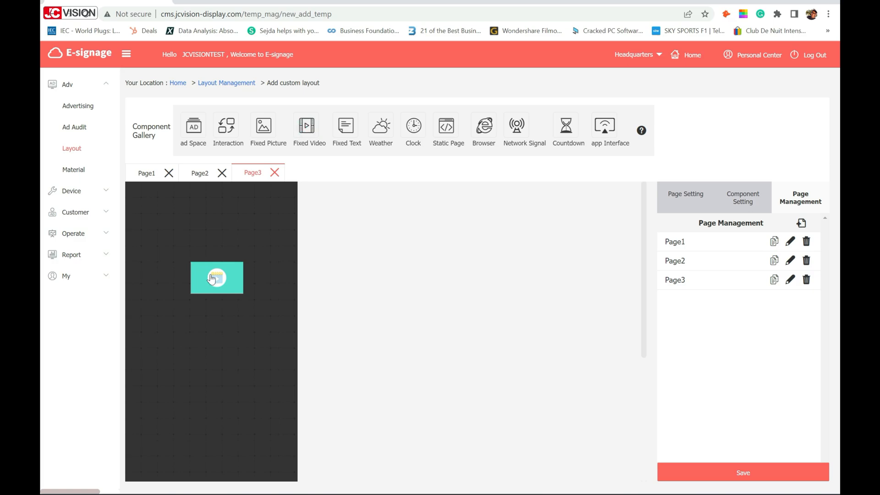
right_click(211, 275)
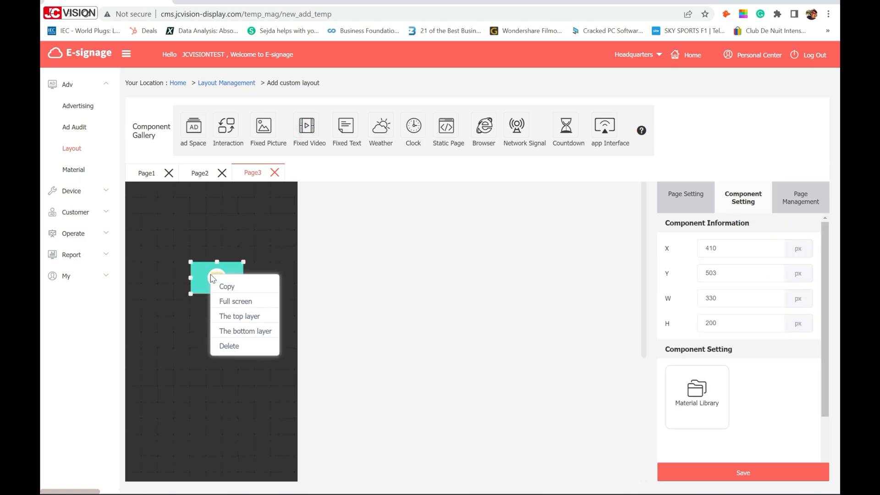
left_click(230, 302)
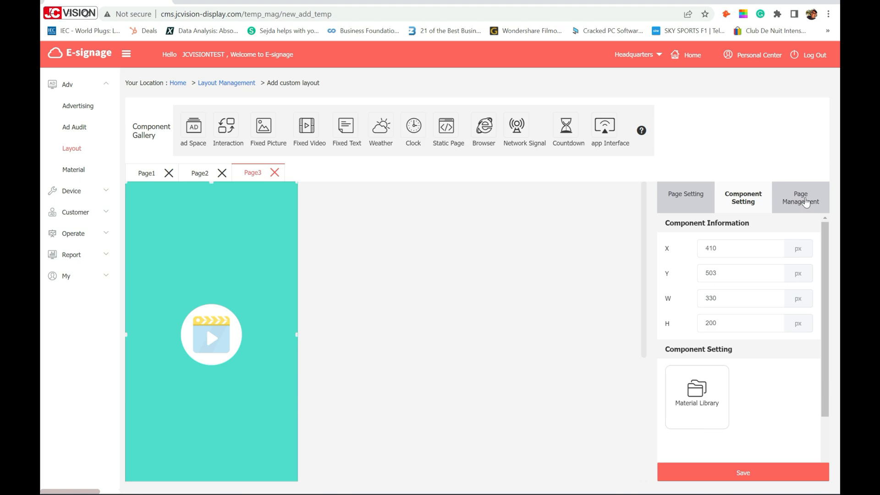
- Add a fourth page to the layout and place a weather component near its upper edge
left_click(805, 202)
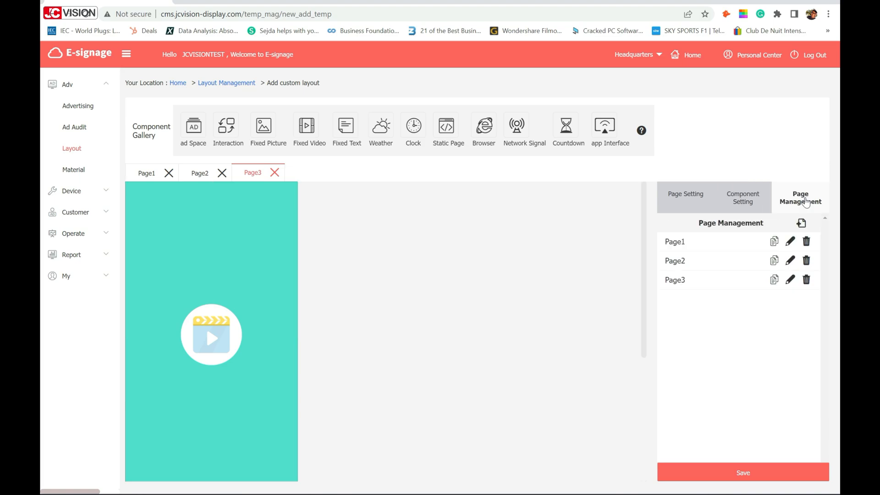
left_click(800, 223)
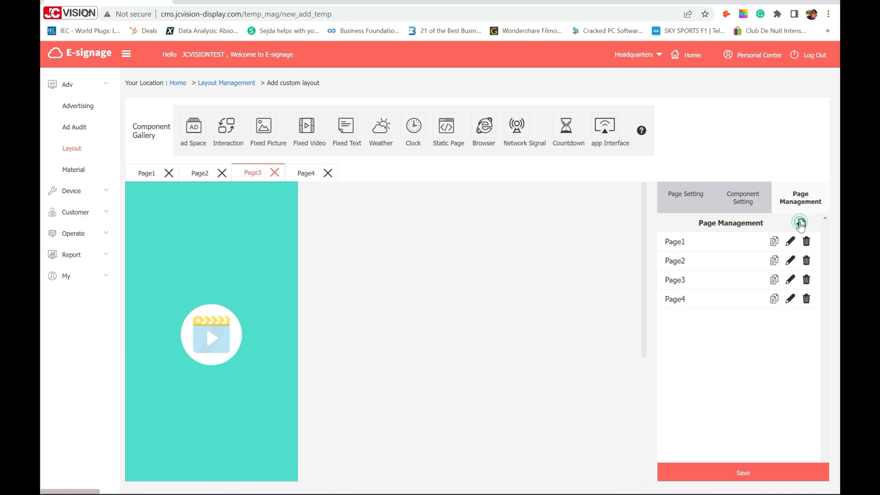
left_click(305, 174)
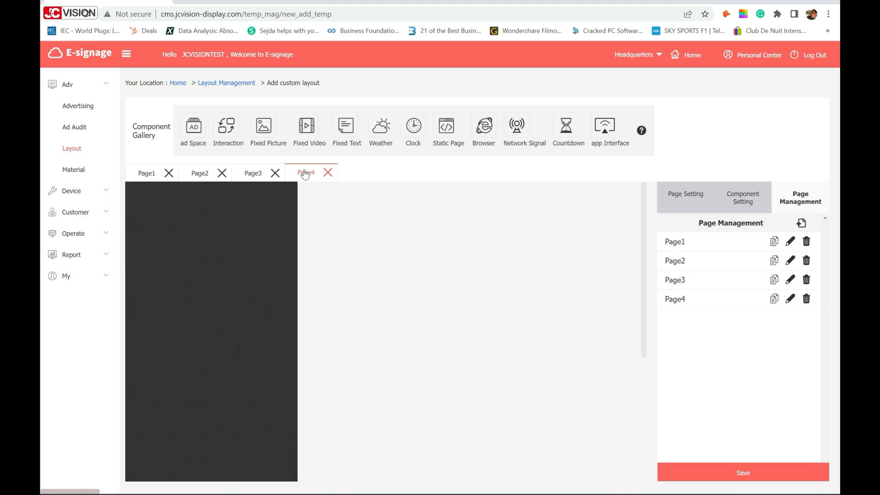
left_click_drag(380, 127, 189, 208)
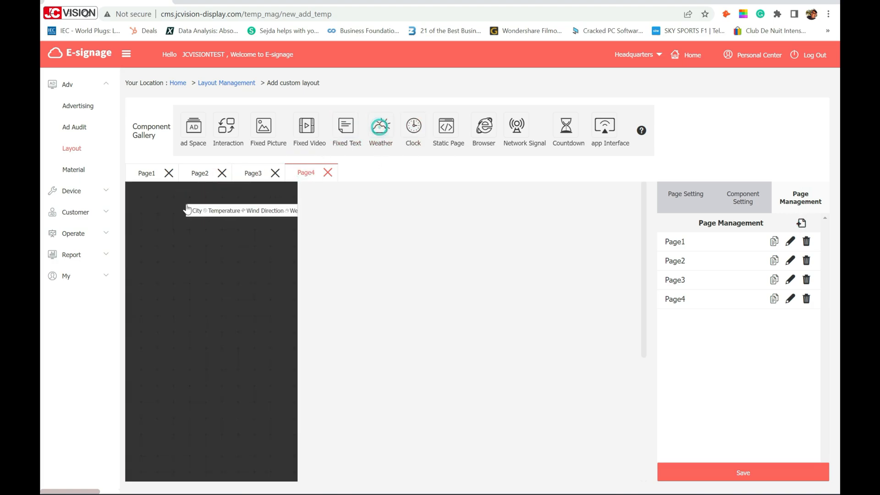
- Place a clock along the lower edge of the fourth page and stretch it to 1080 px wide
left_click_drag(416, 129, 147, 477)
left_click_drag(147, 477, 137, 479)
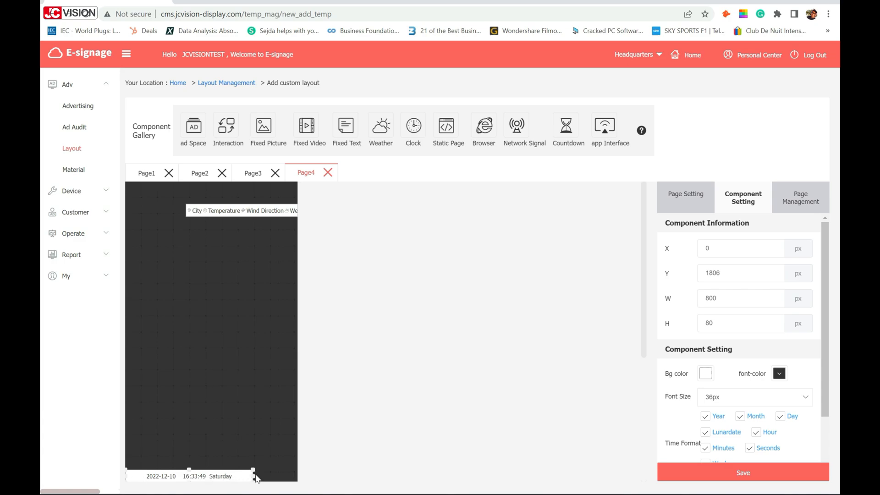
left_click_drag(253, 476, 280, 472)
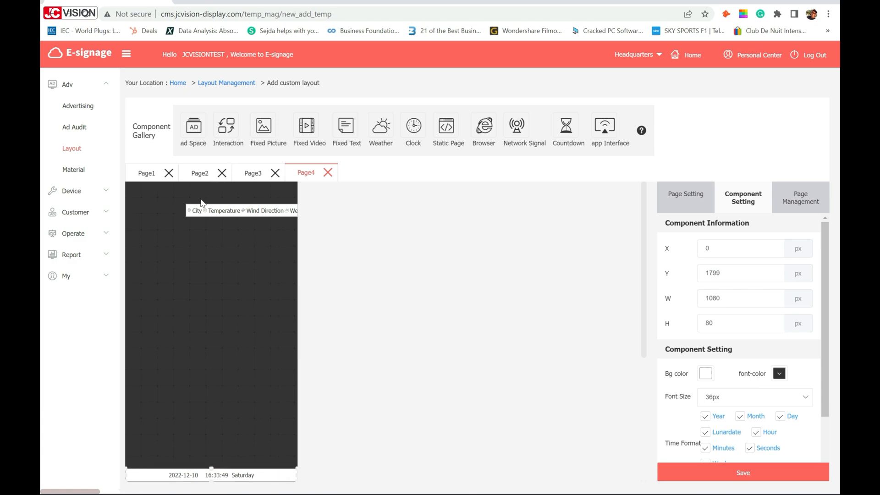
- Align the weather bar at X 0, Y 0, widen it to 1080 px, and turn its Wind Direction element off and back on
left_click_drag(202, 208, 139, 191)
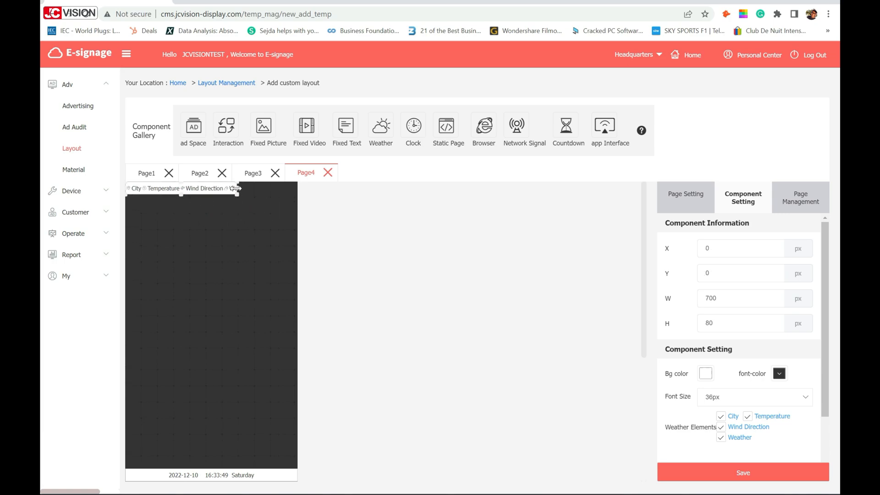
left_click_drag(236, 188, 303, 197)
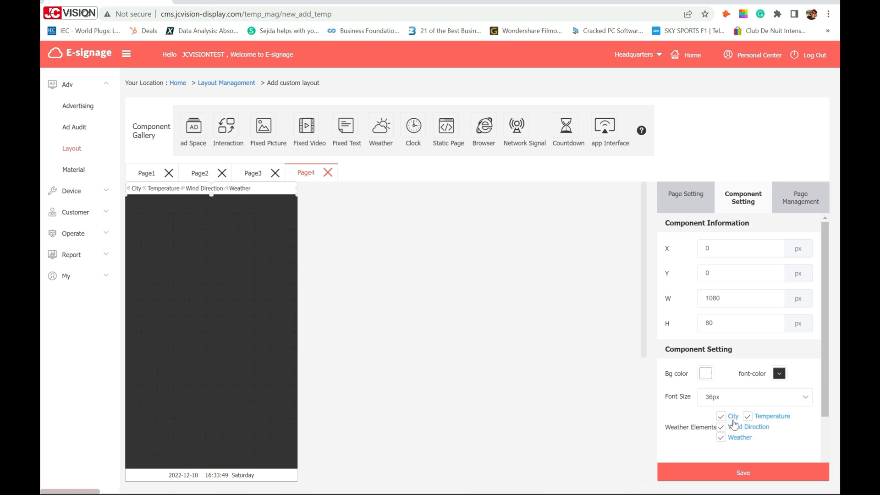
left_click(721, 428)
left_click(722, 428)
- Fill the area between the weather and clock bars with a fixed picture 1080 px wide and about 1720 px high
left_click(447, 314)
left_click_drag(268, 127, 314, 468)
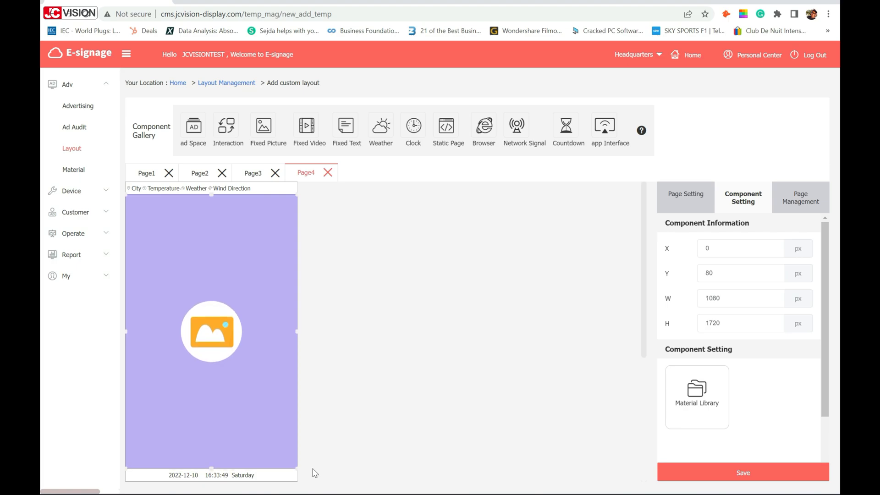
- Set 10.png from the ContectForDecember folder as the basemap of the ad space on Page1
left_click(147, 174)
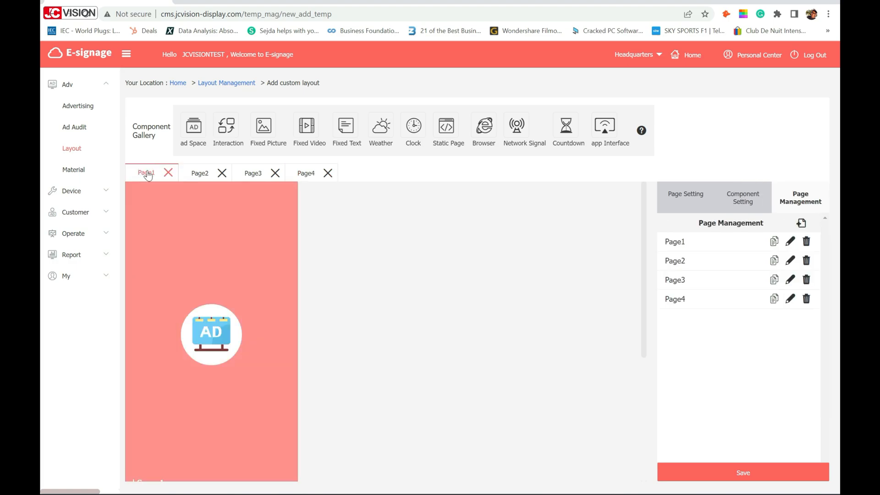
left_click(198, 270)
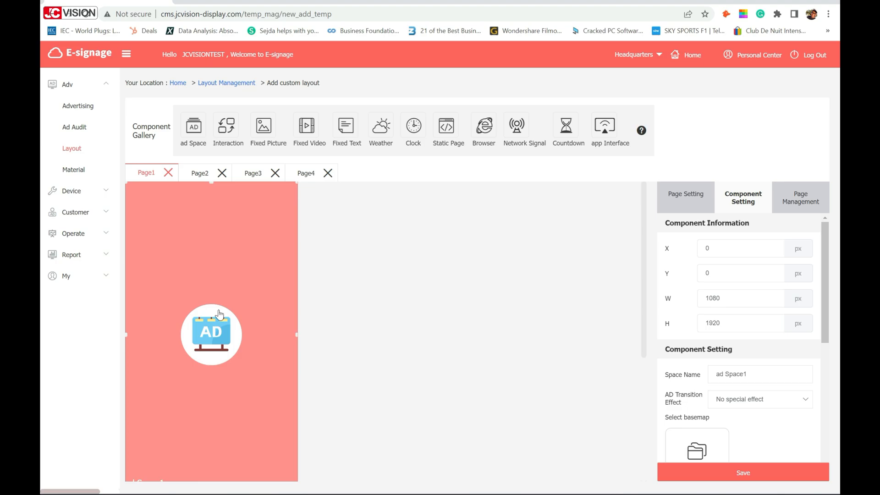
left_click(692, 443)
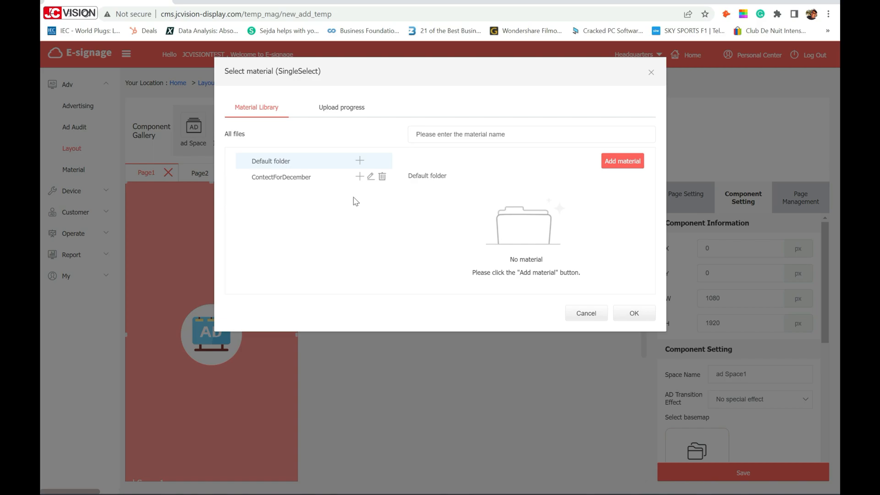
left_click(290, 180)
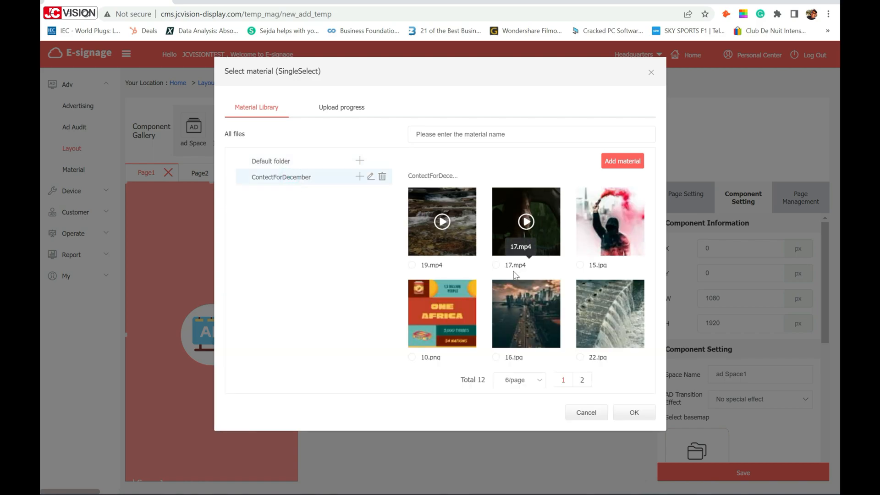
left_click(412, 358)
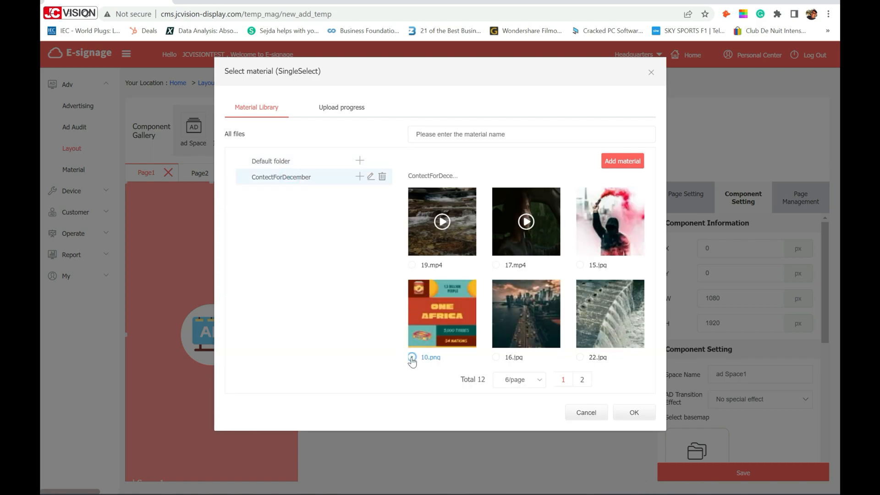
left_click(629, 410)
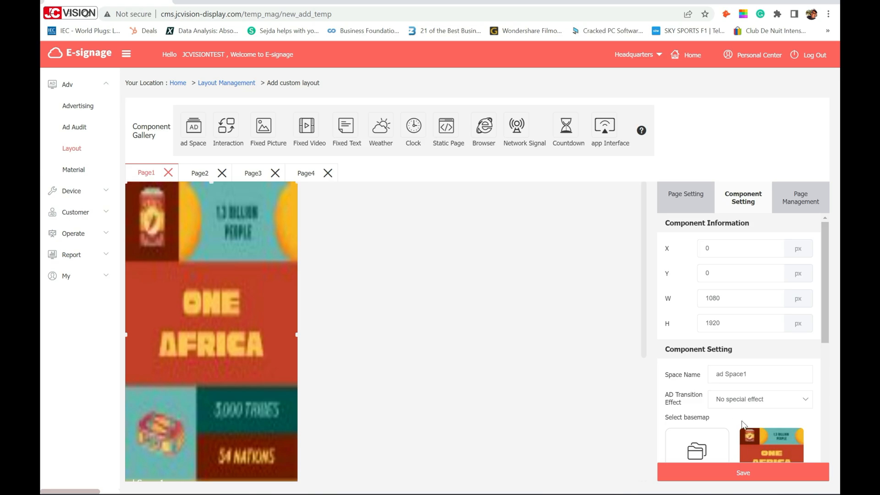
scroll(741, 420, "down", 2)
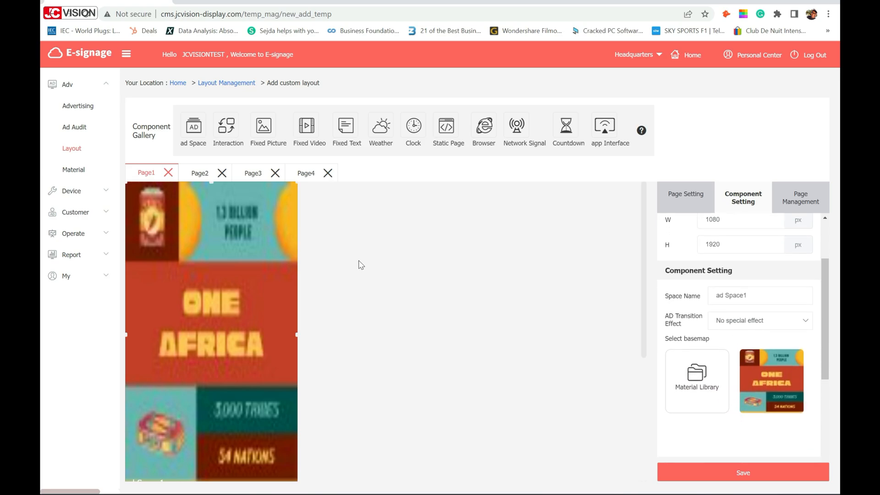
- Assign Logo.jpg from the ContectForDecember folder to the upper fixed picture on Page2
left_click(197, 174)
left_click(227, 234)
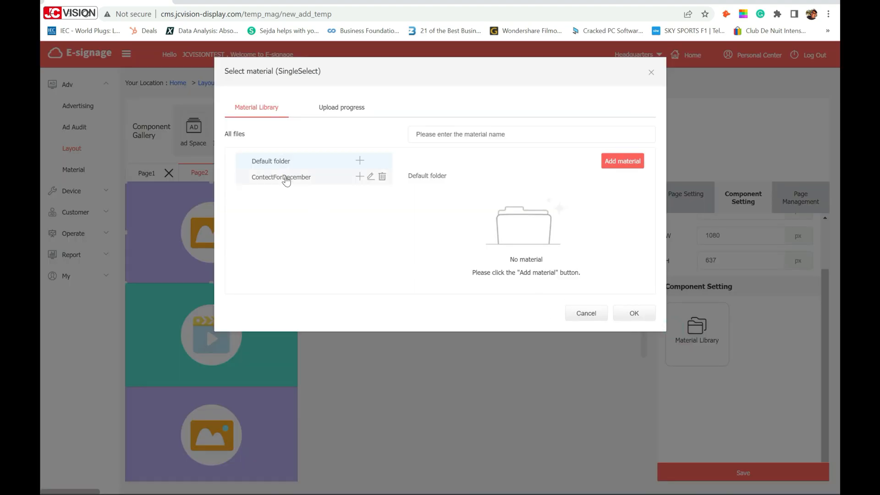
left_click(287, 179)
left_click(495, 357)
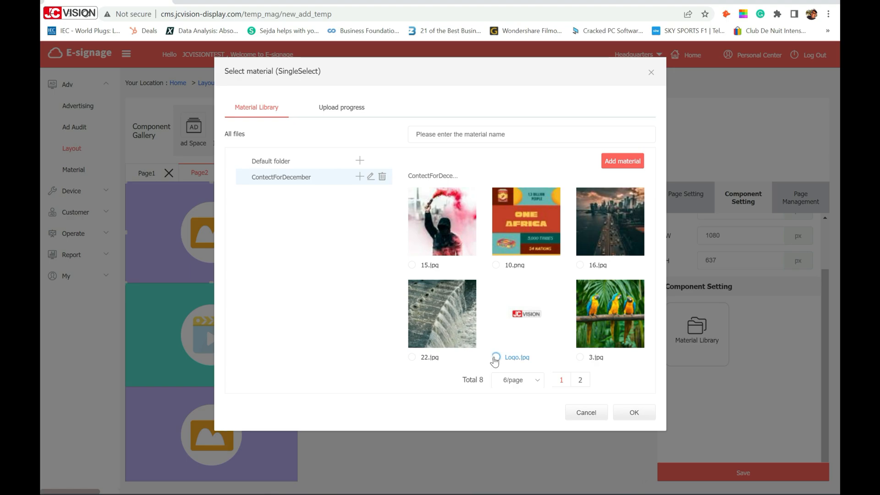
left_click(634, 413)
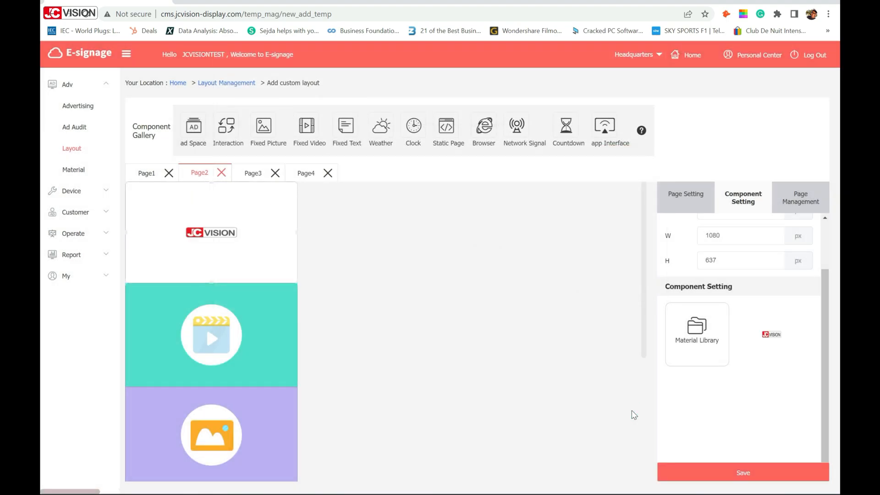
- Assign 17.mp4 from the ContectForDecember folder to the fixed video on Page2
left_click(220, 347)
left_click(701, 326)
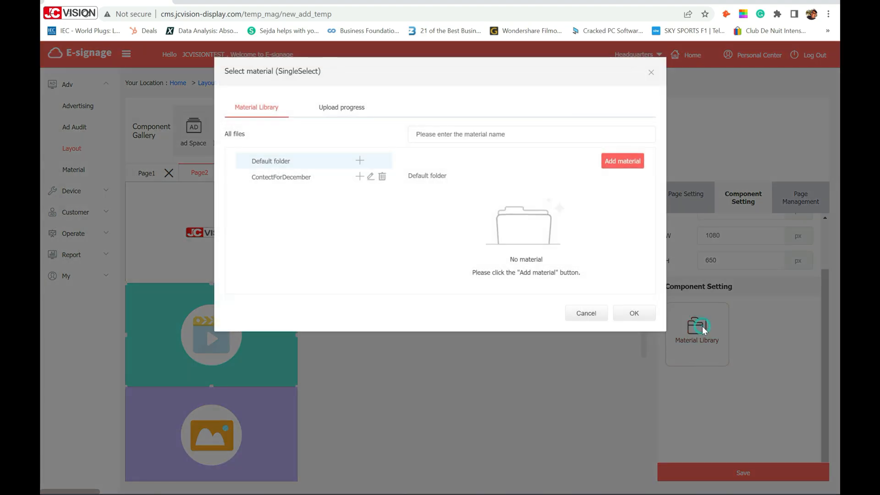
left_click(277, 176)
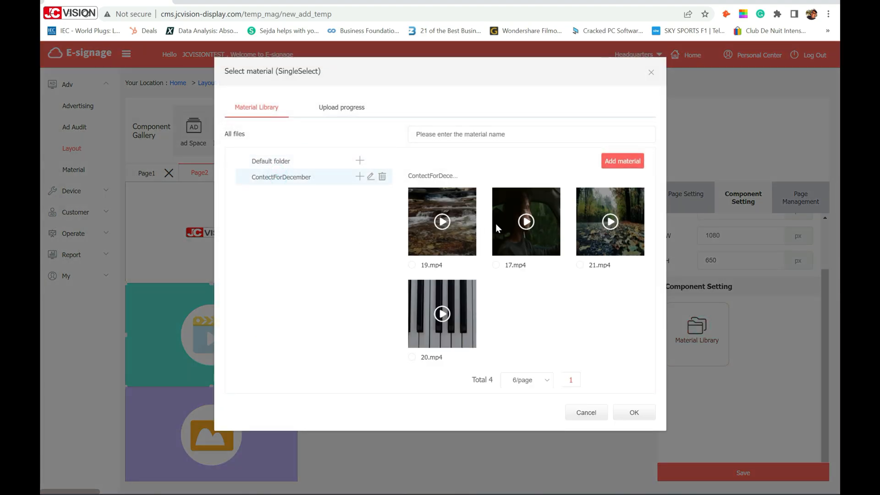
left_click(496, 266)
left_click(627, 409)
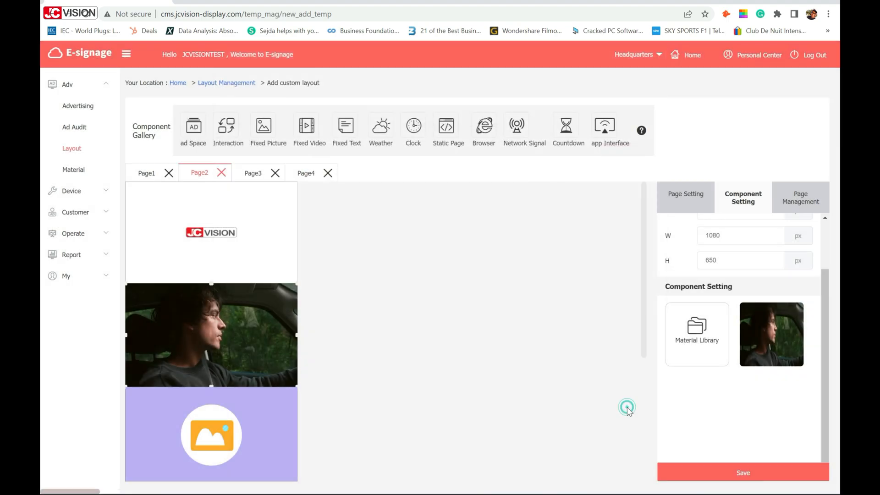
- Assign 3.jpg from the ContectForDecember folder to the lower fixed picture on Page2
left_click(191, 434)
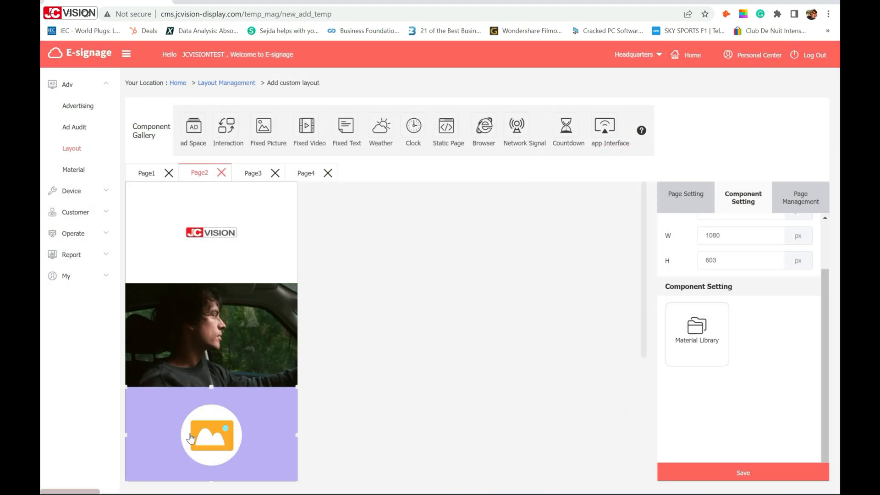
left_click(710, 345)
left_click(299, 178)
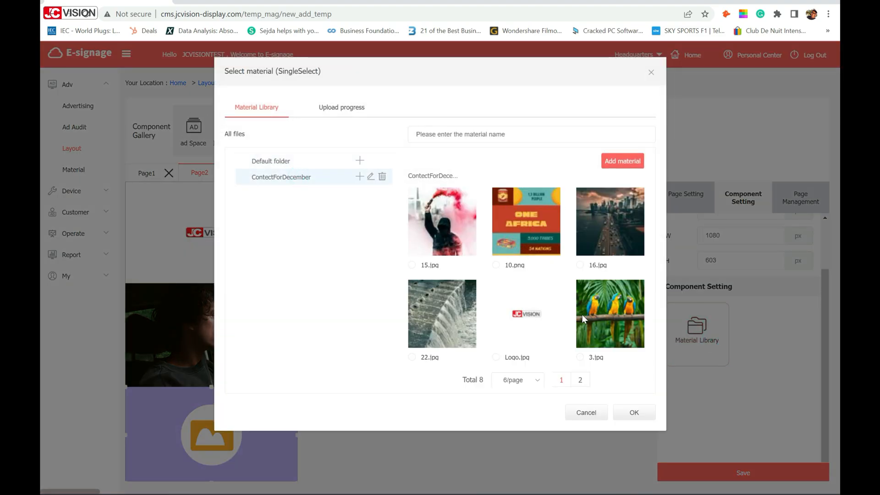
left_click(580, 357)
left_click(646, 405)
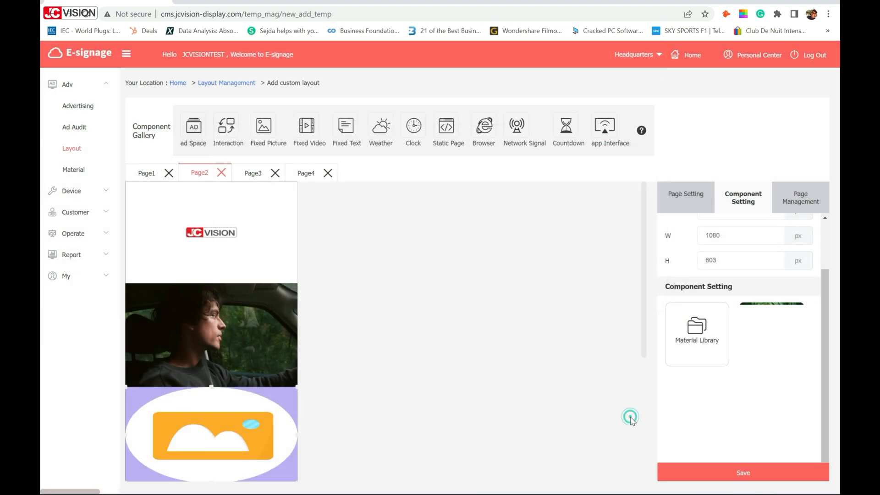
- Assign 19.mp4 from the ContectForDecember folder to the full-page fixed video on Page3
left_click(253, 176)
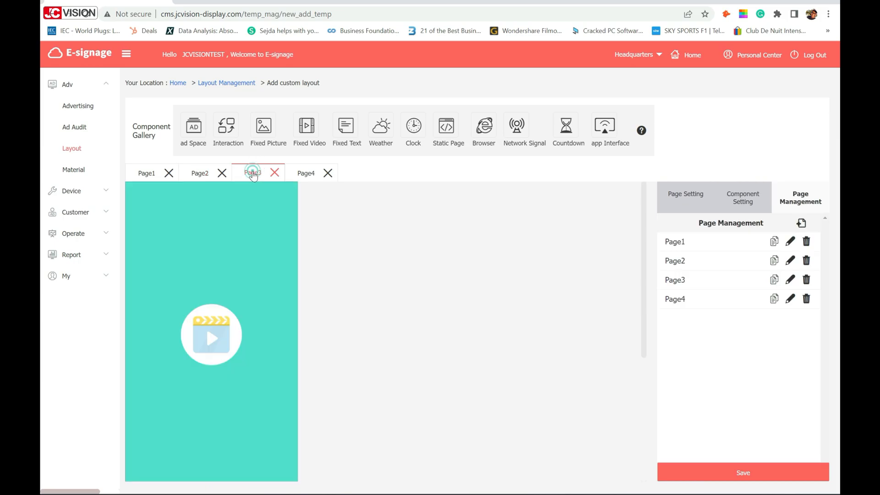
left_click(205, 339)
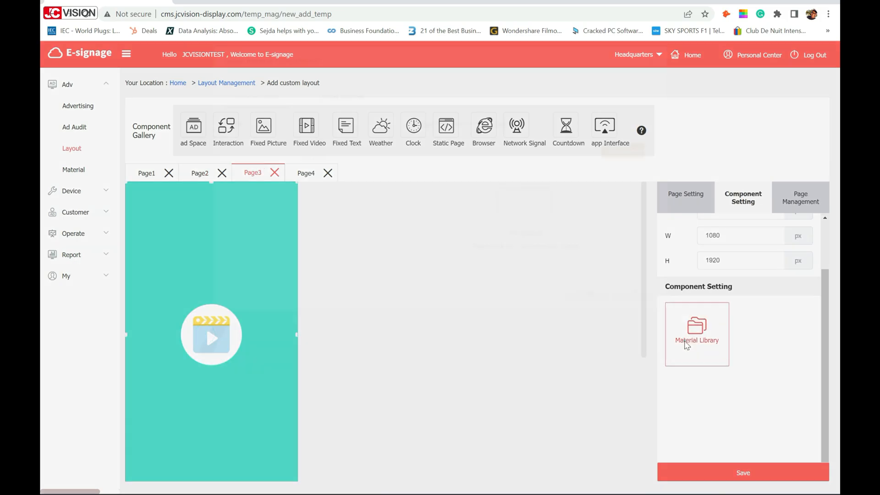
left_click(696, 334)
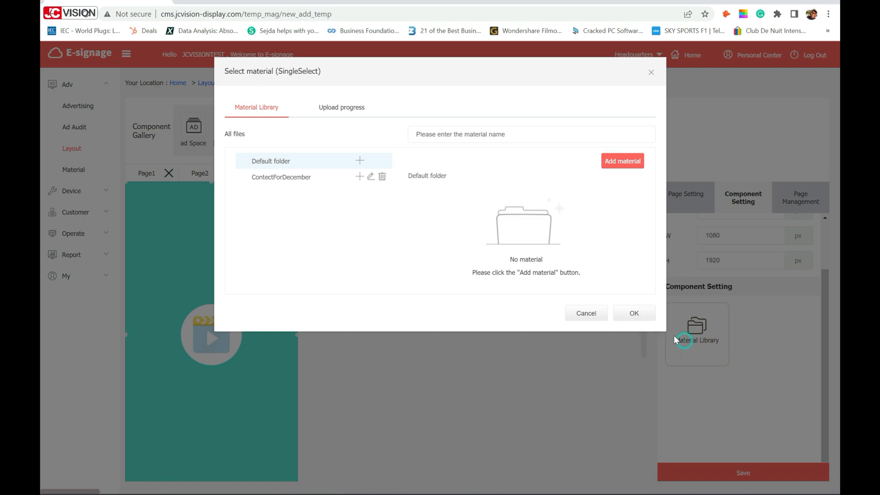
left_click(268, 177)
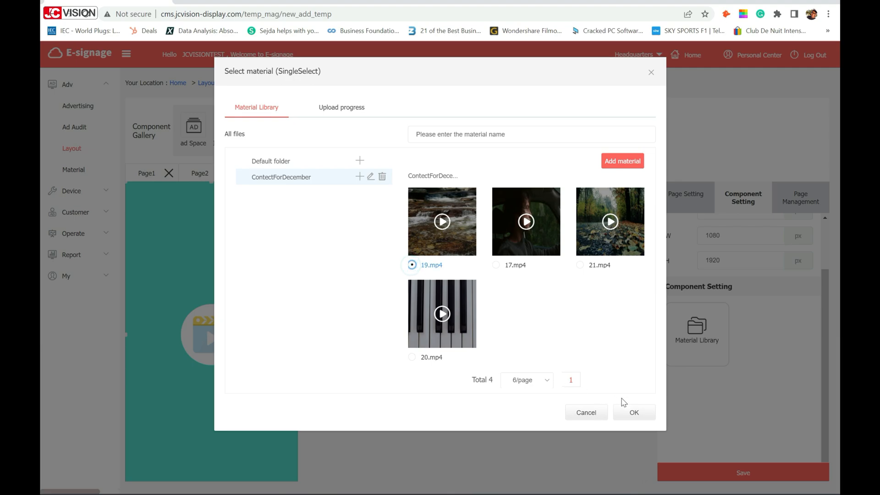
left_click(635, 412)
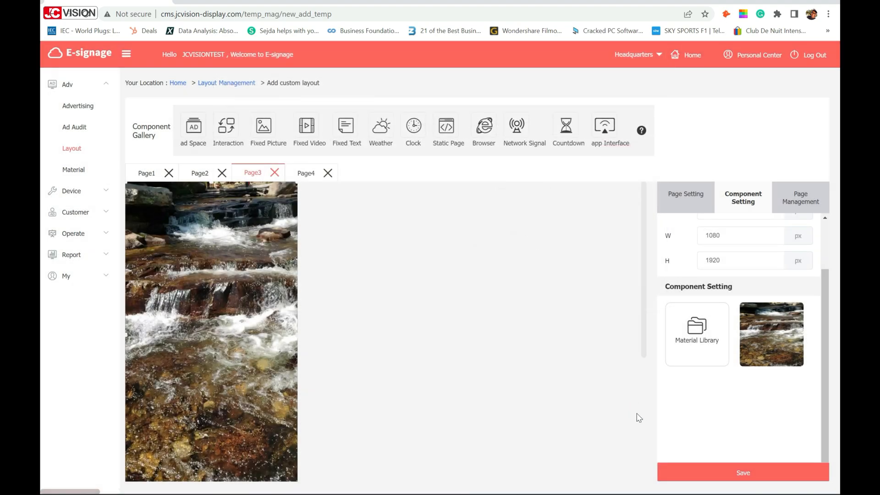
- Assign 16.jpg from the ContectForDecember folder to the fixed picture between the weather and clock bars on Page4
left_click(307, 181)
left_click(243, 264)
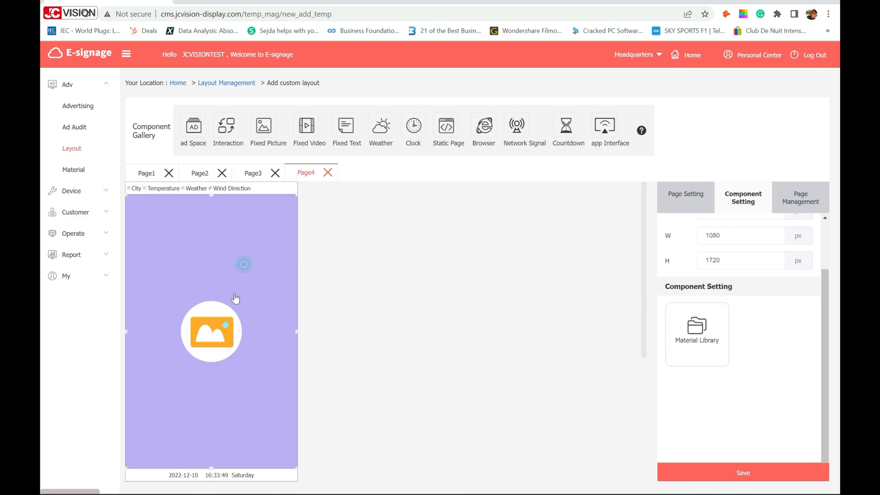
left_click(696, 333)
left_click(315, 182)
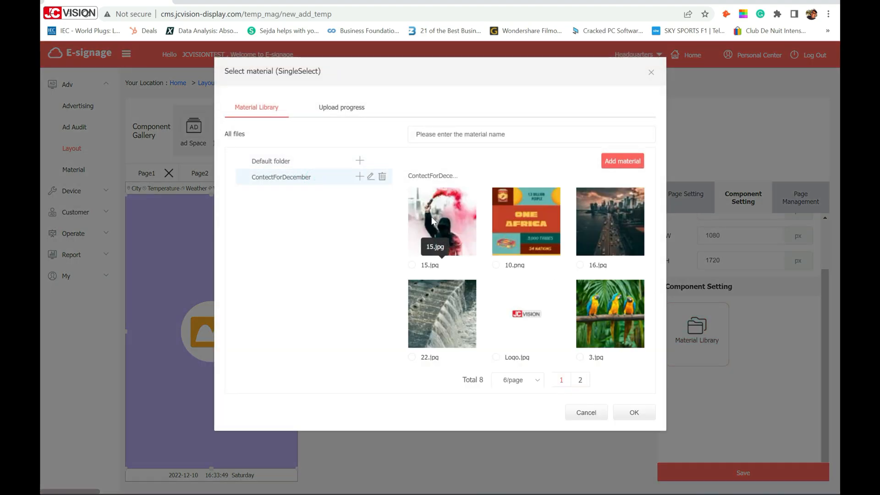
left_click(579, 265)
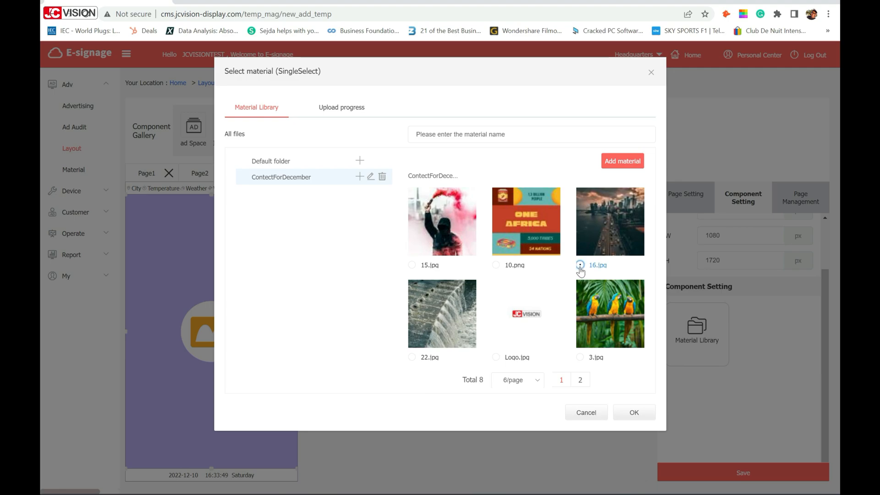
left_click(633, 412)
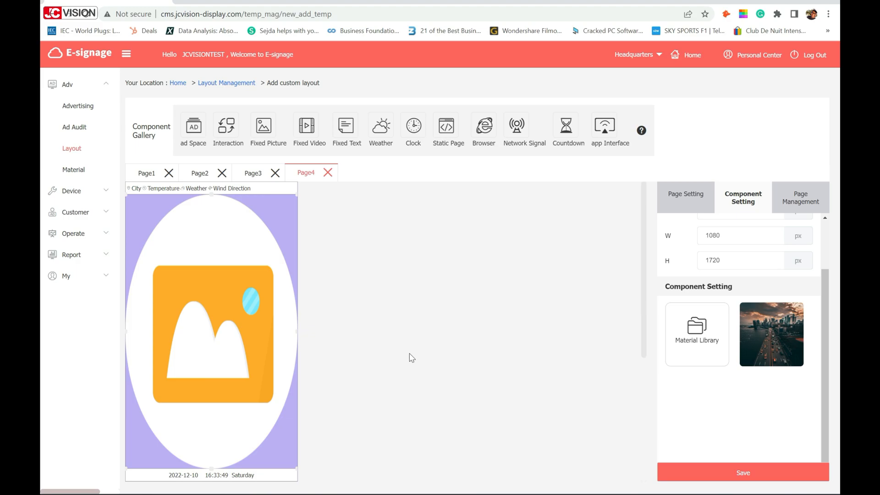
- Add an Interaction component to Page1 and make it full screen
left_click(154, 176)
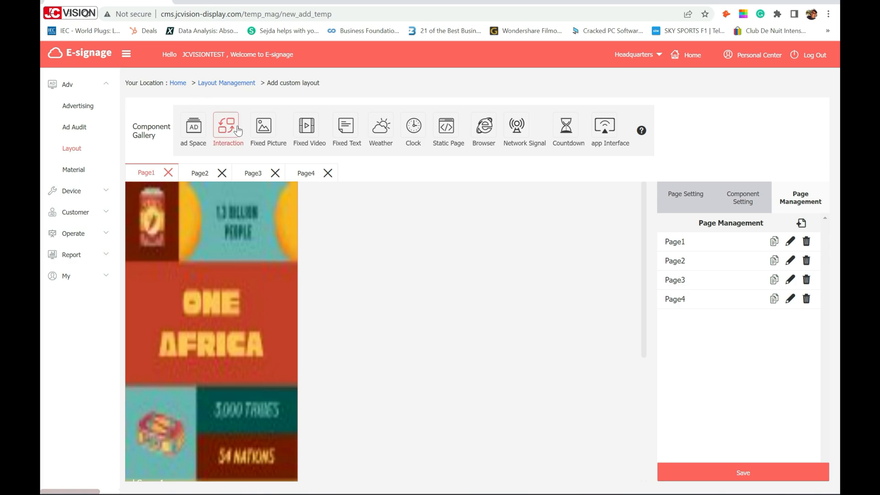
left_click_drag(232, 130, 230, 269)
right_click(230, 268)
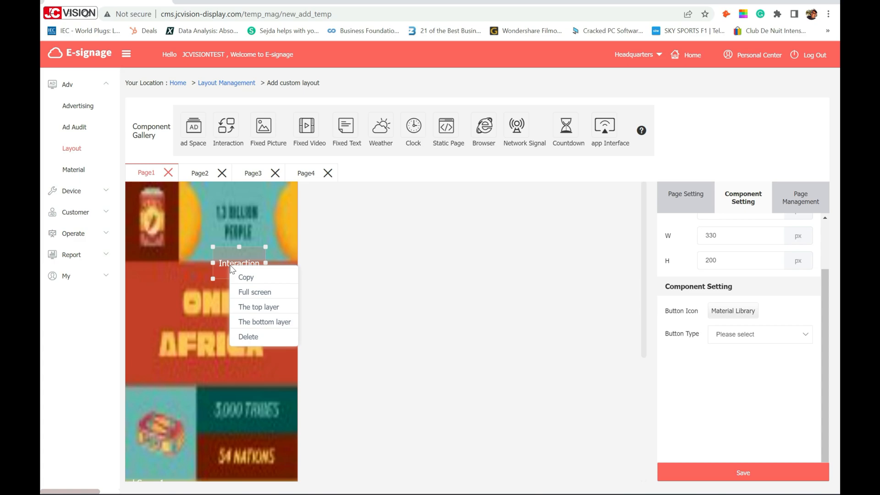
left_click(247, 294)
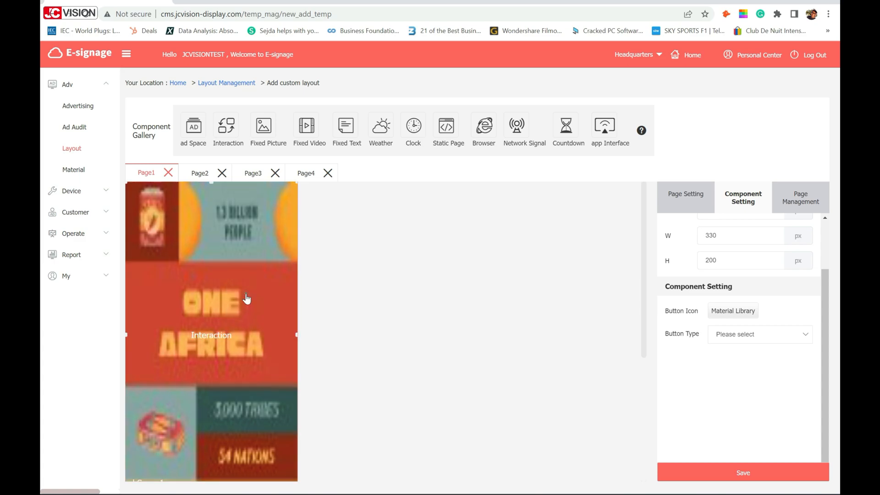
- Configure the Page1 interaction as a Page button that jumps to Page2 with Automatic jump mode
left_click(756, 339)
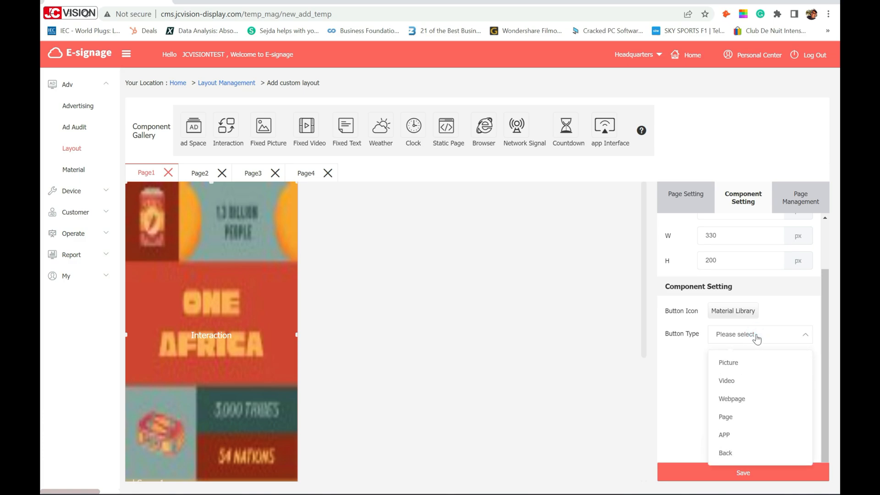
left_click(722, 419)
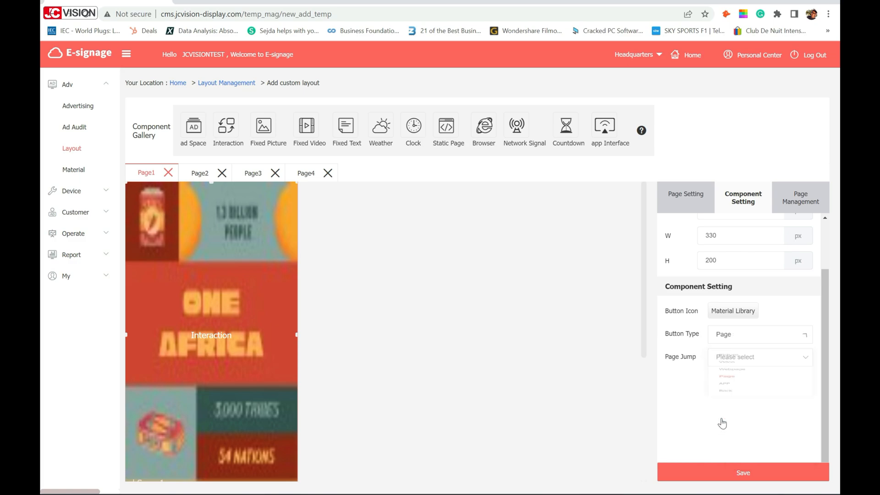
left_click(765, 362)
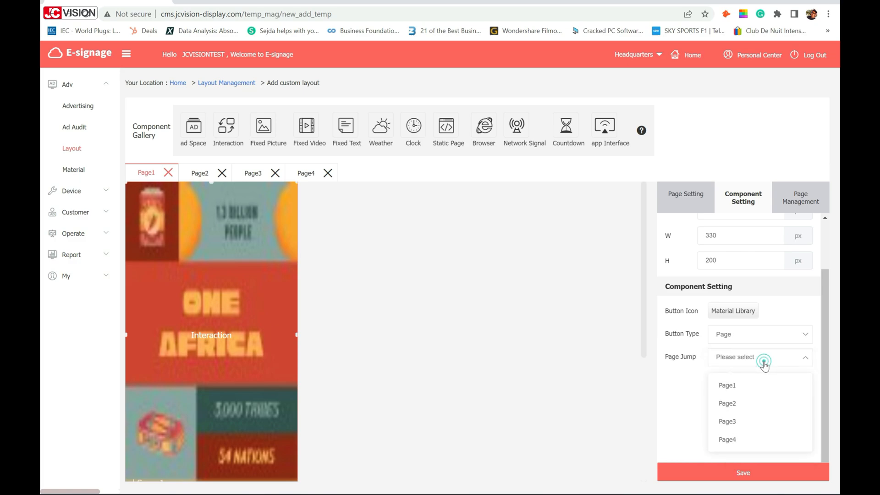
left_click(734, 403)
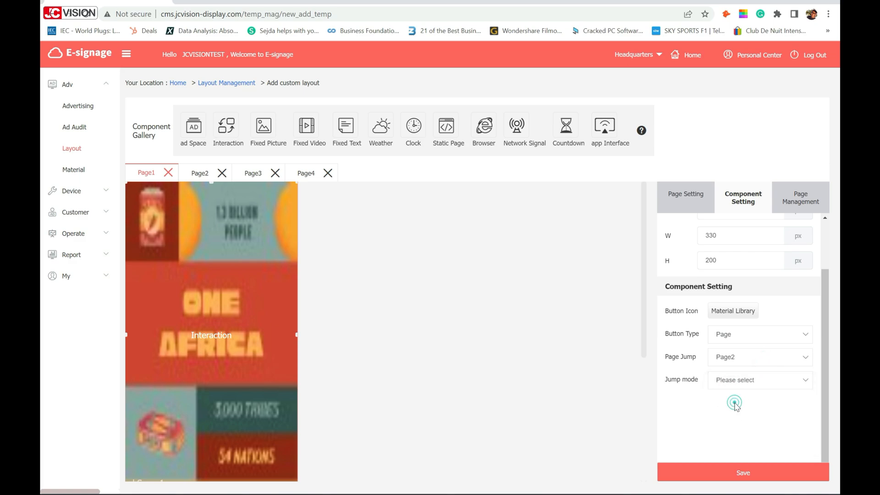
left_click(754, 386)
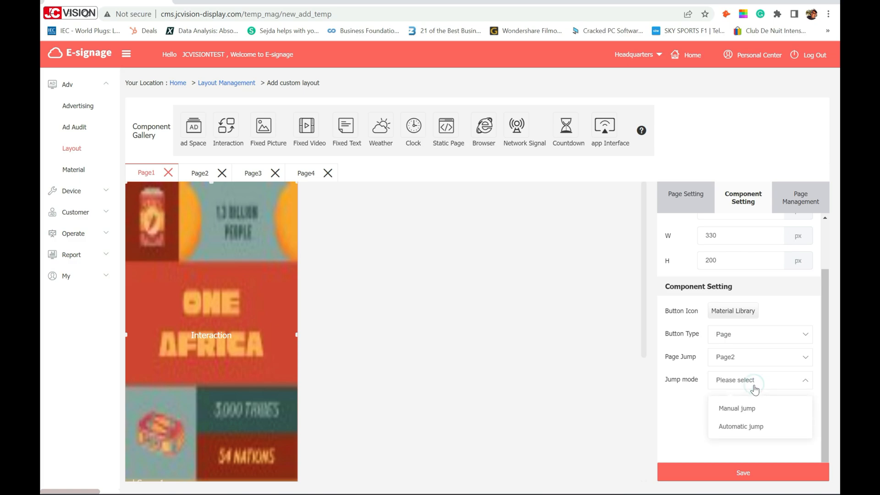
left_click(743, 430)
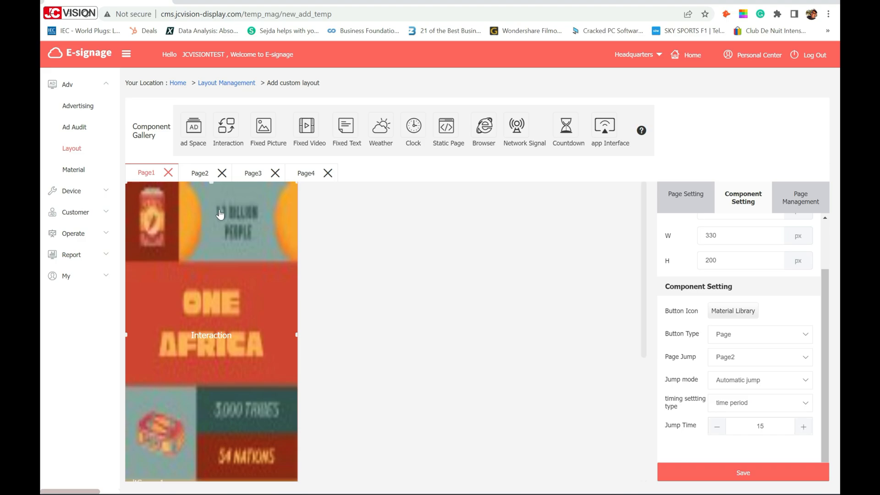
- Add an Interaction component to Page2 and make it full screen
left_click(203, 176)
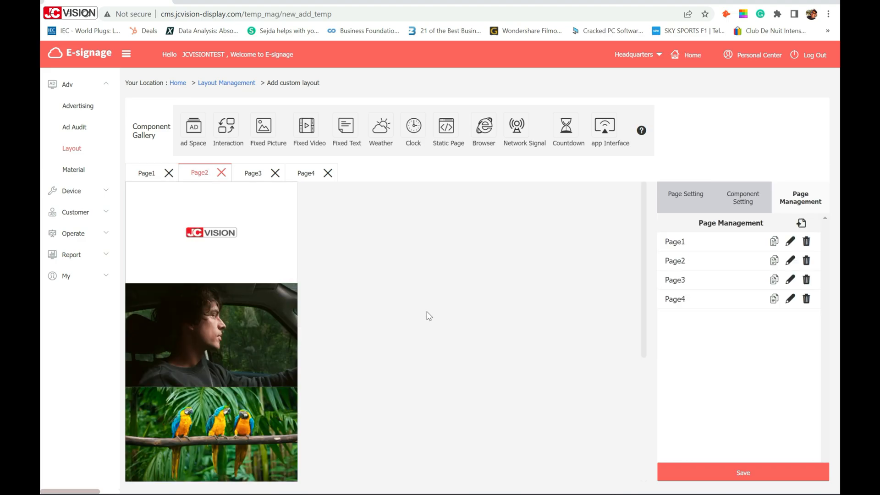
left_click_drag(227, 127, 231, 298)
right_click(232, 301)
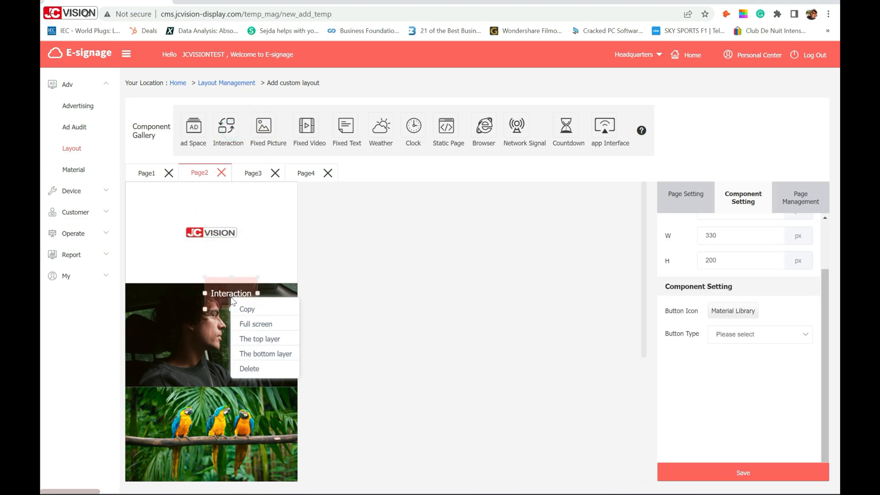
left_click(255, 323)
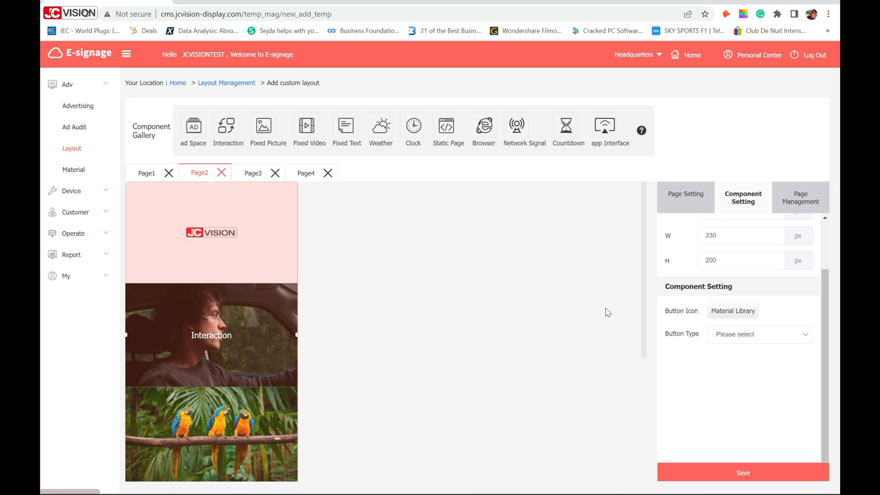
- Configure the Page2 interaction as a Page button that jumps to Page3 with Automatic jump mode
left_click(764, 337)
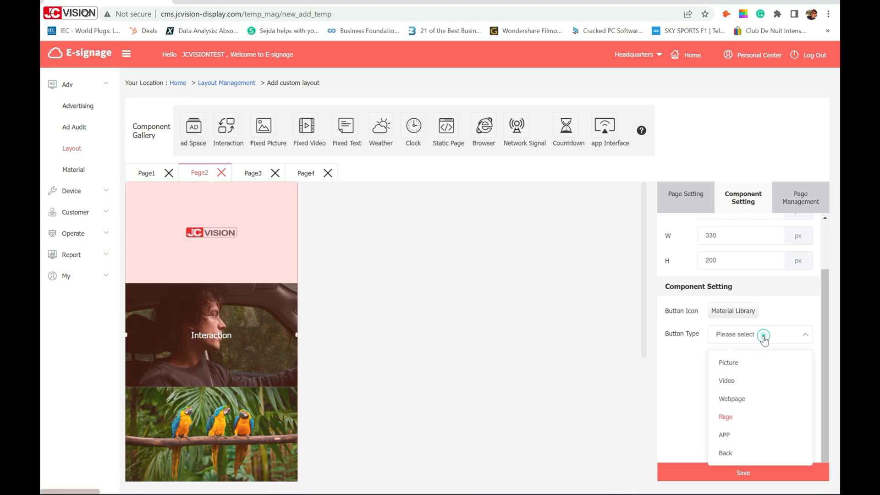
left_click(736, 421)
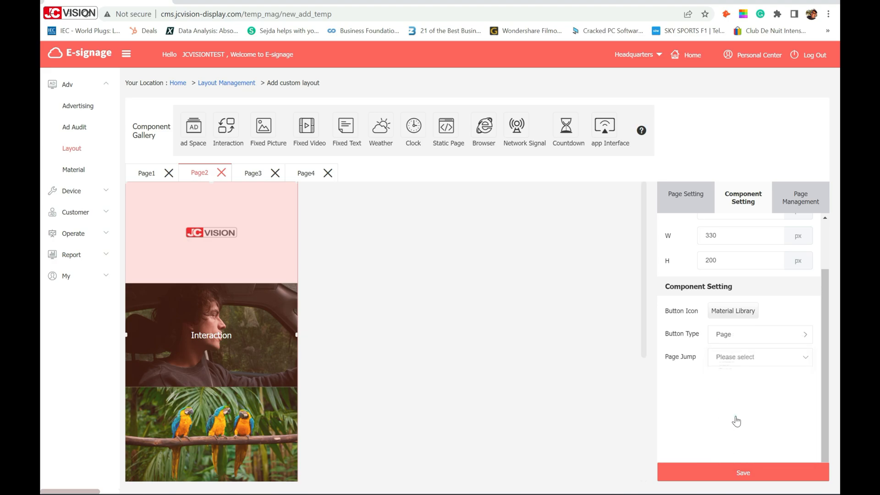
left_click(765, 361)
left_click(728, 422)
left_click(754, 382)
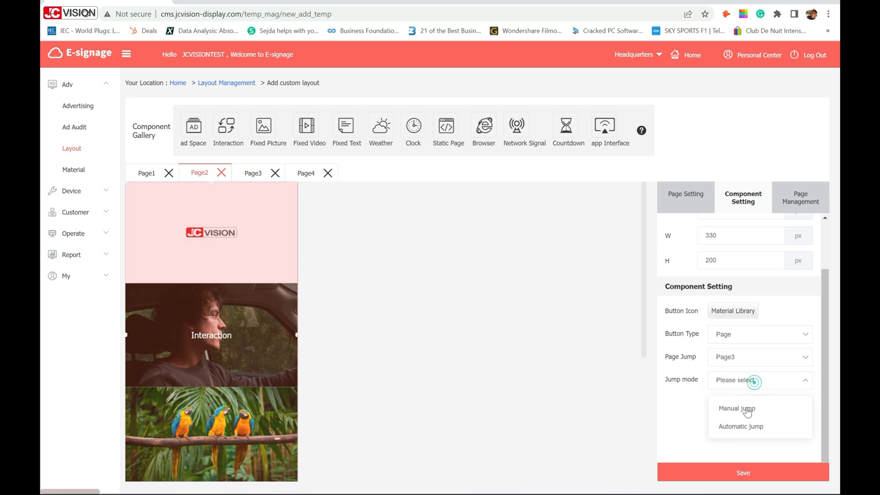
left_click(738, 427)
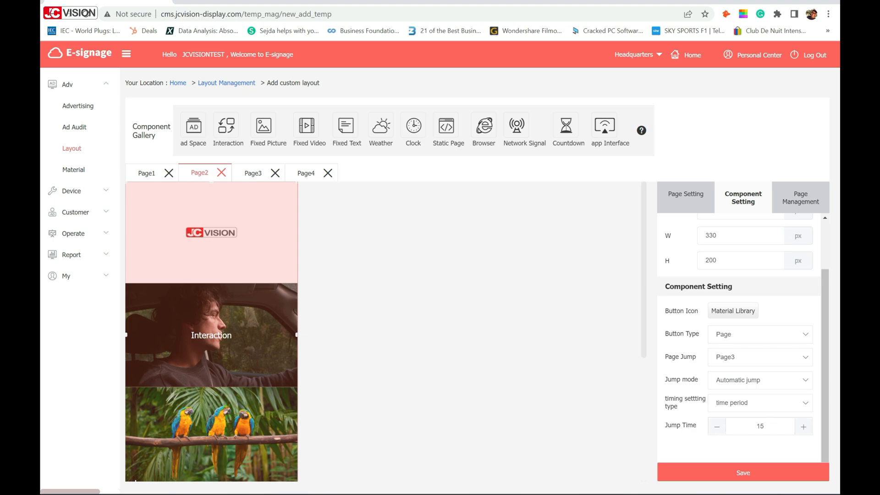
- Add an Interaction component over the video on Page3 and make it full screen
left_click(252, 182)
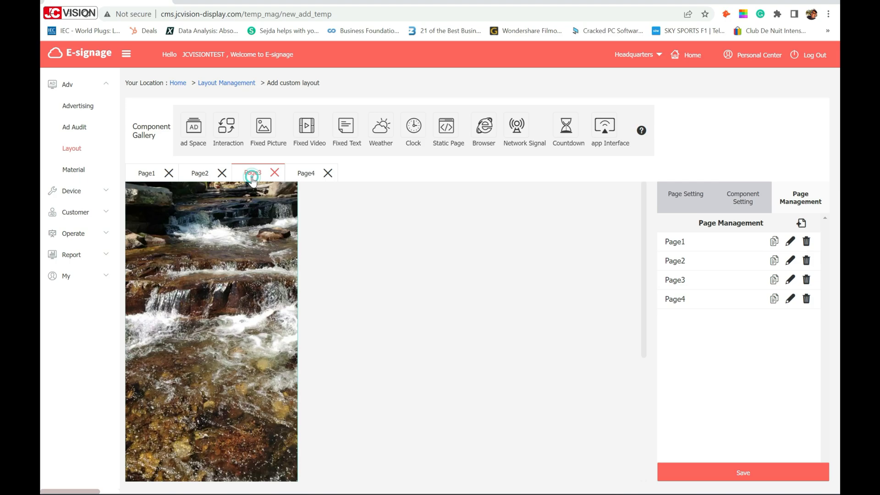
left_click(258, 295)
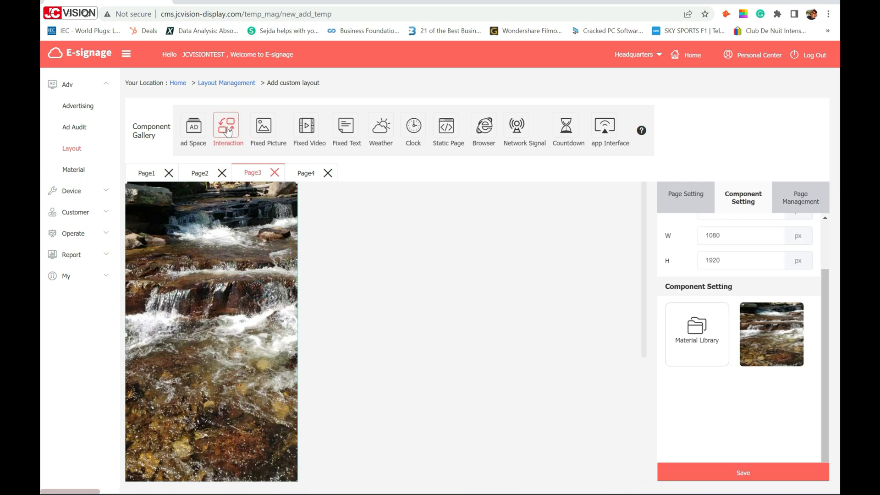
left_click_drag(226, 129, 200, 258)
right_click(218, 275)
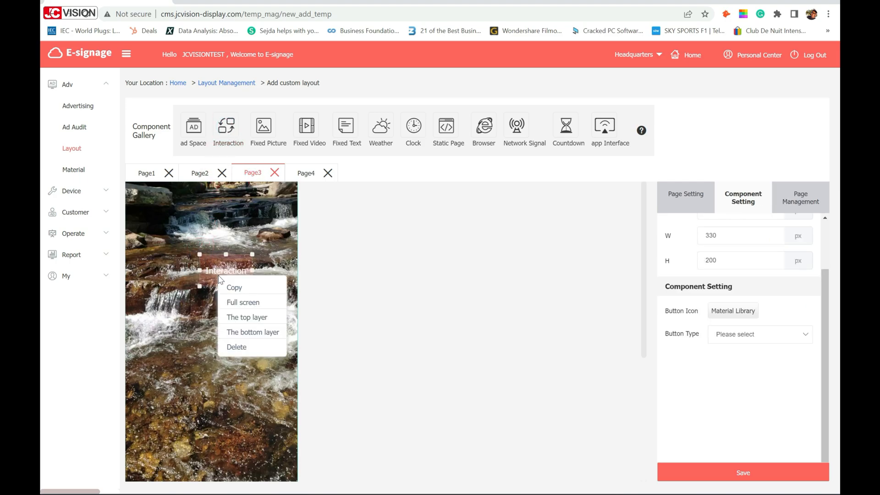
left_click(241, 303)
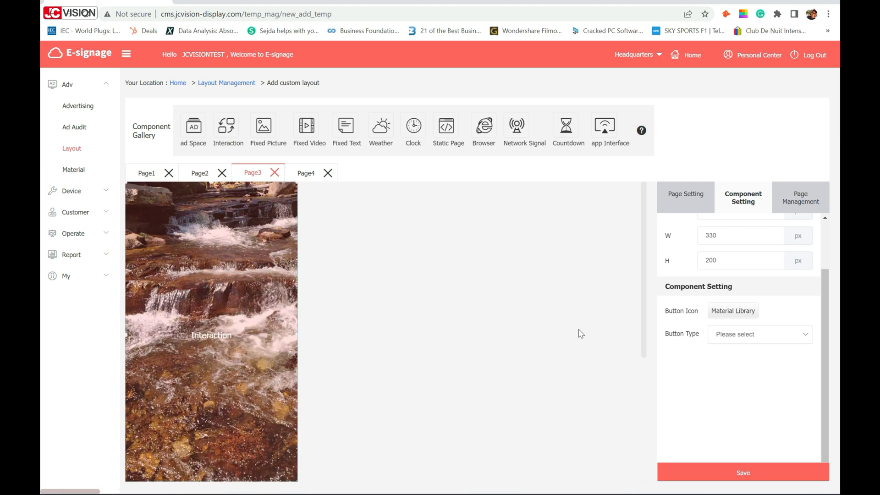
- Configure the Page3 interaction as a Page button that jumps to Page4 with Automatic jump mode
left_click(745, 336)
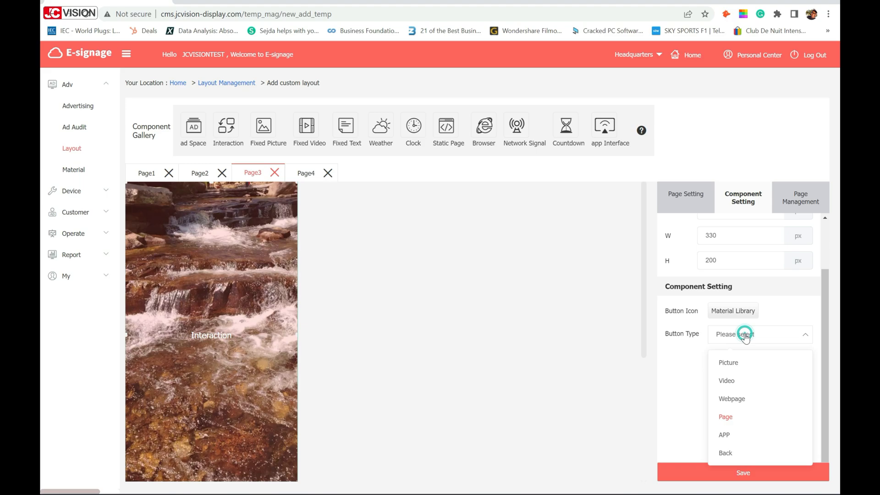
left_click(732, 421)
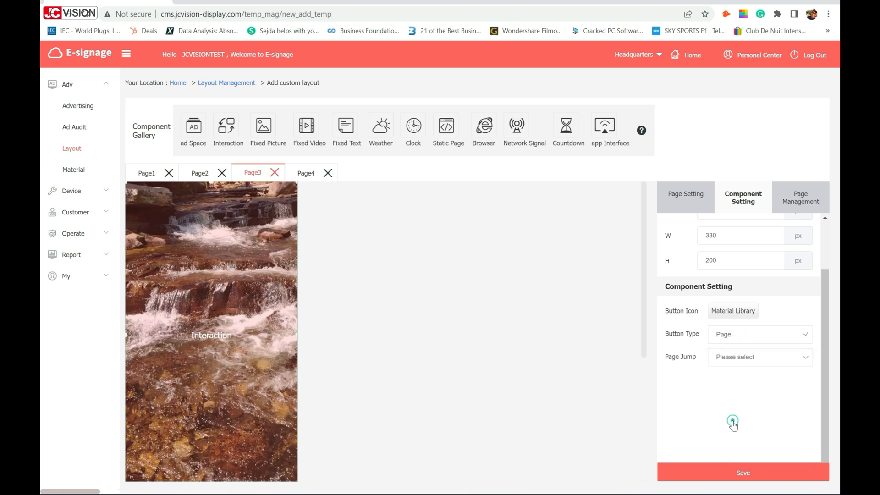
left_click(762, 362)
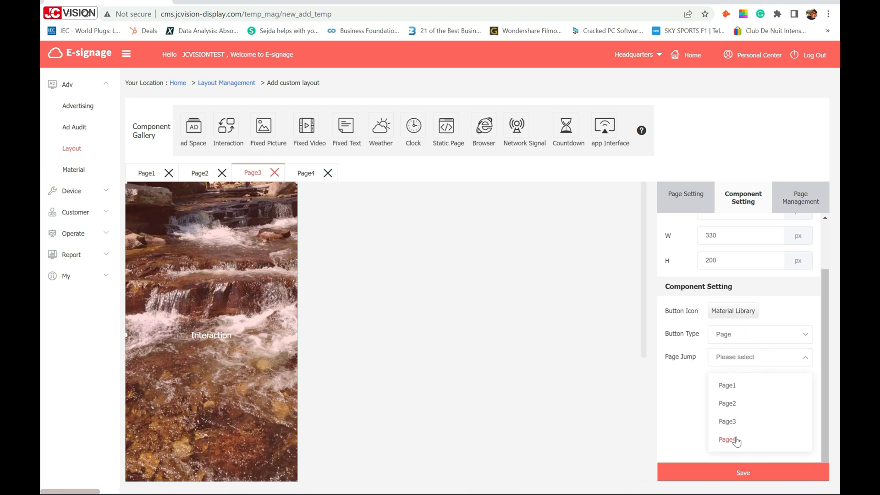
left_click(735, 440)
left_click(762, 389)
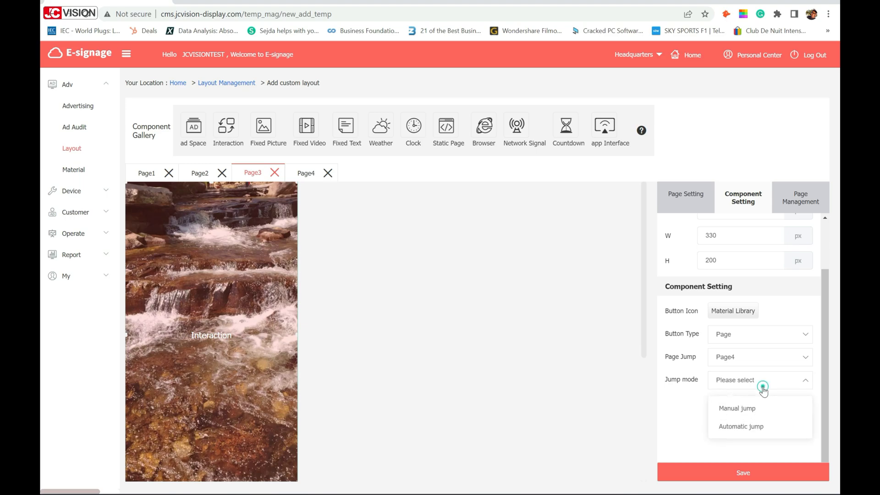
left_click(742, 426)
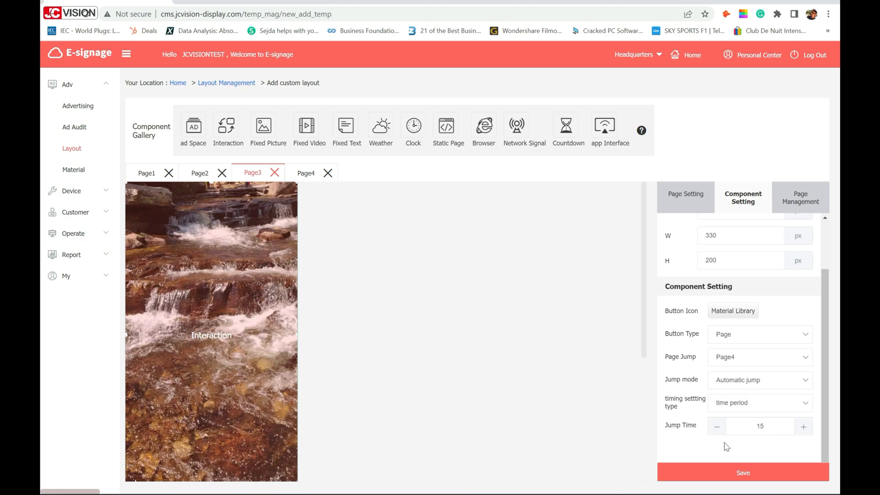
- Add an Interaction component to Page4 and make it full screen
left_click(304, 171)
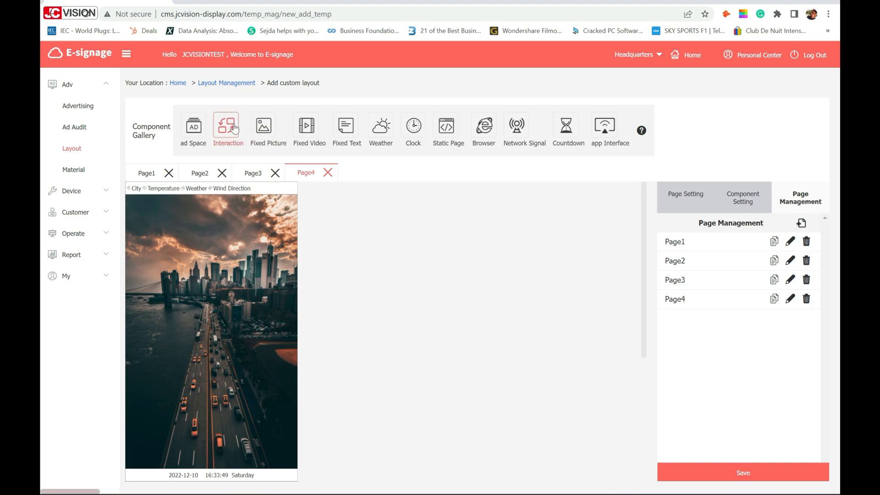
left_click_drag(234, 126, 247, 286)
right_click(246, 285)
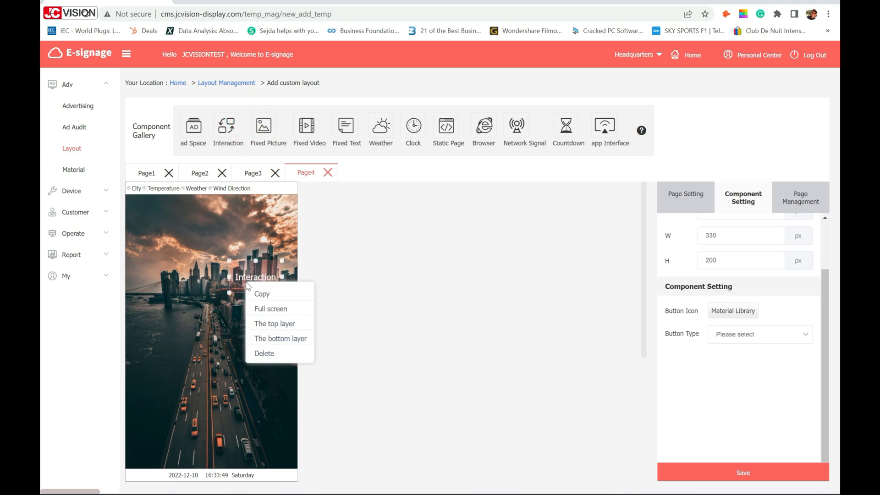
left_click(257, 309)
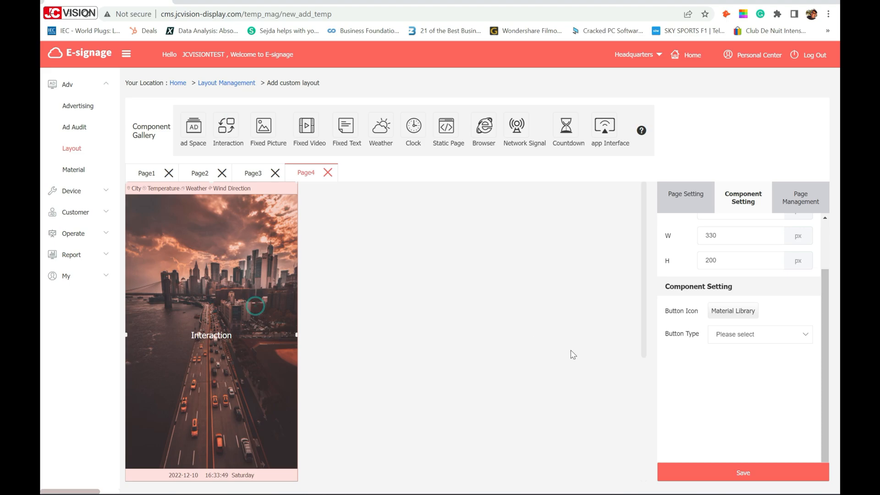
- Configure the Page4 interaction as a Page button that jumps back to Page1 with Automatic jump mode
left_click(747, 343)
left_click(730, 415)
left_click(753, 365)
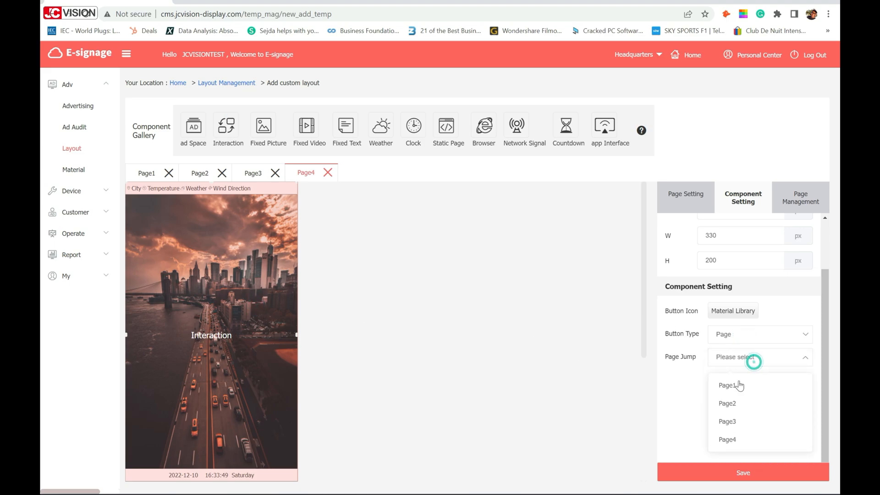
left_click(733, 388)
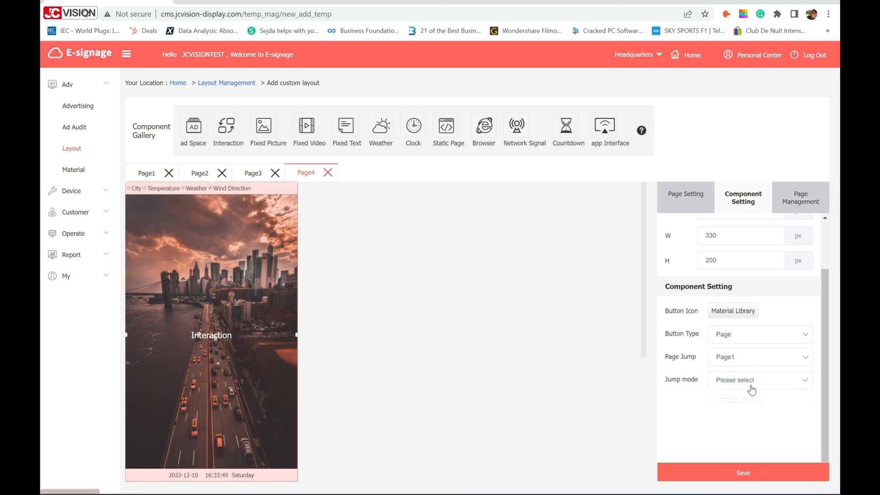
left_click(731, 426)
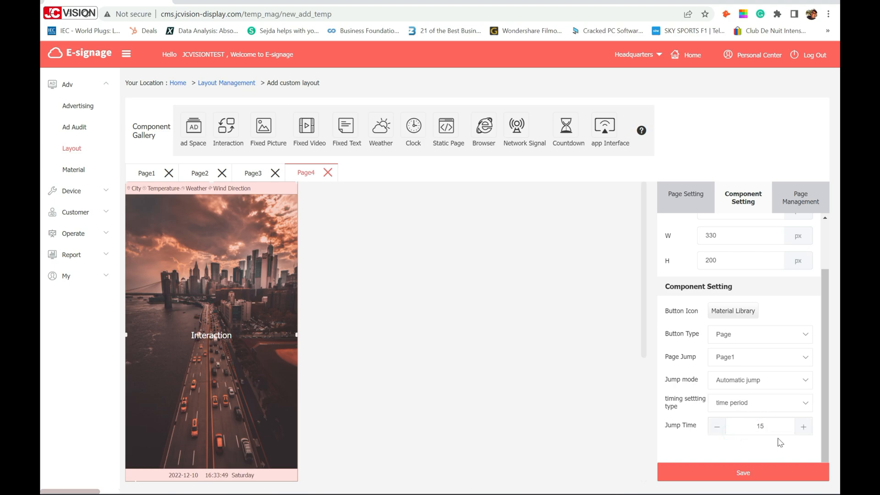
- Name the layout Multipage and save it, accepting that Page2, Page3 and Page4 have no ad position
left_click(685, 199)
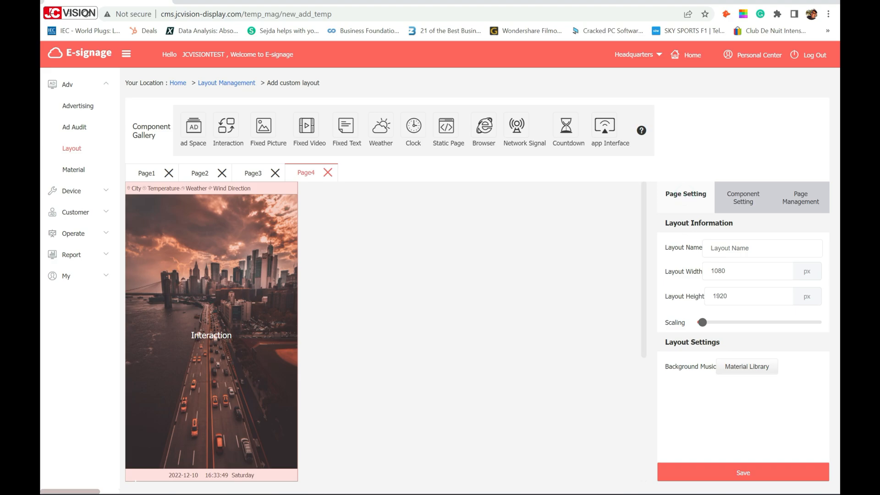
left_click(759, 250)
type("Multipage")
left_click(733, 473)
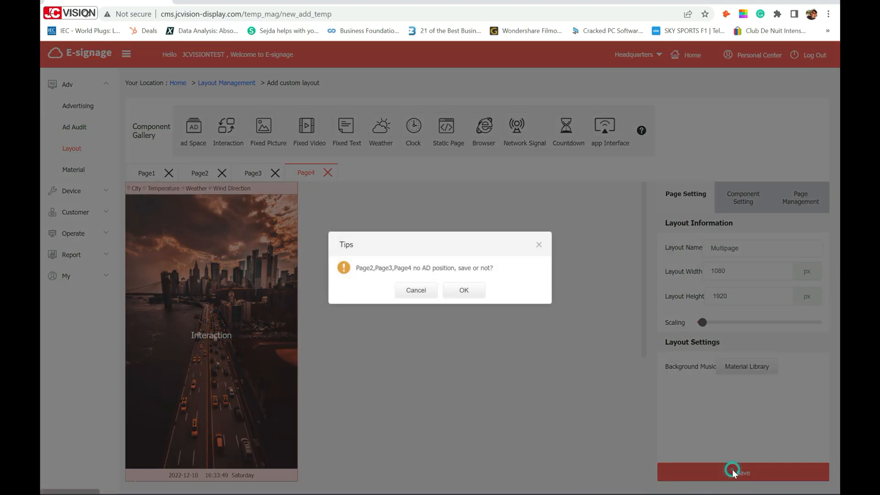
left_click(472, 294)
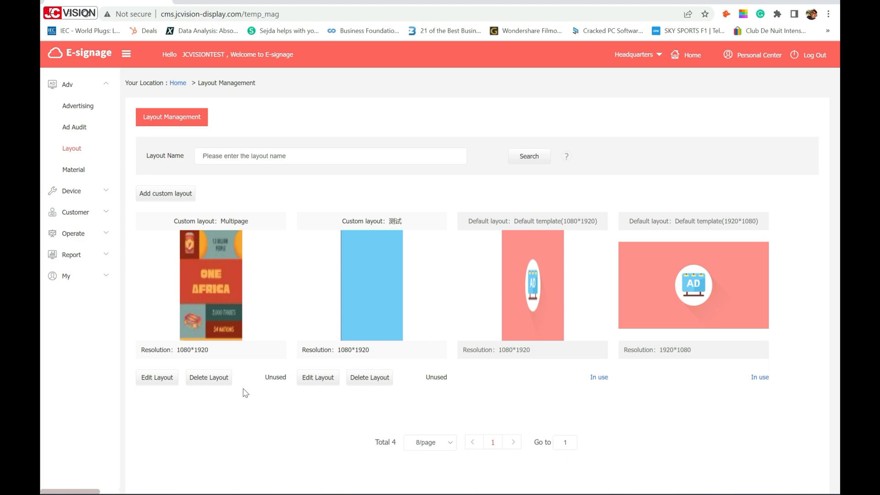
- Assign the Multipage layout as the home template of the JC TEST device and save the device
left_click(106, 191)
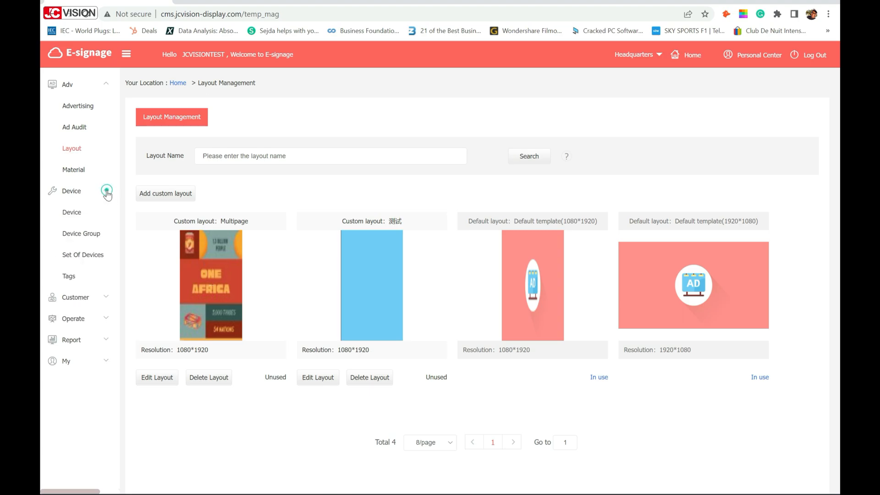
left_click(80, 211)
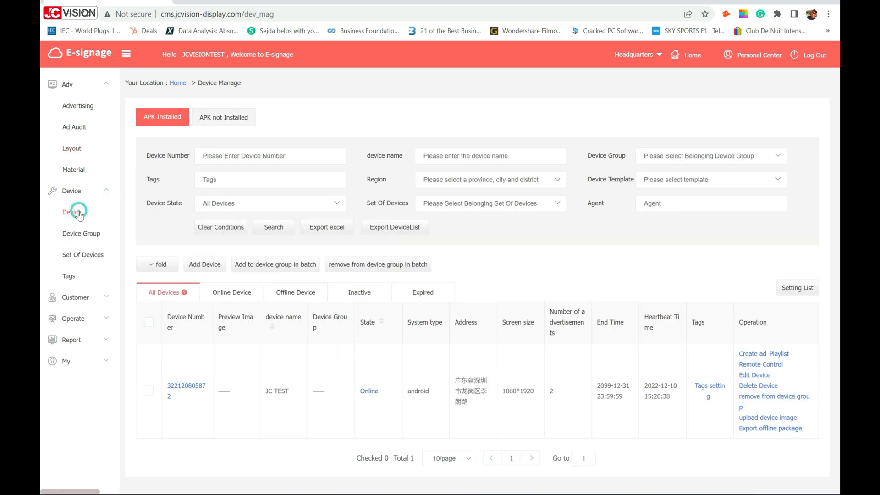
left_click(757, 375)
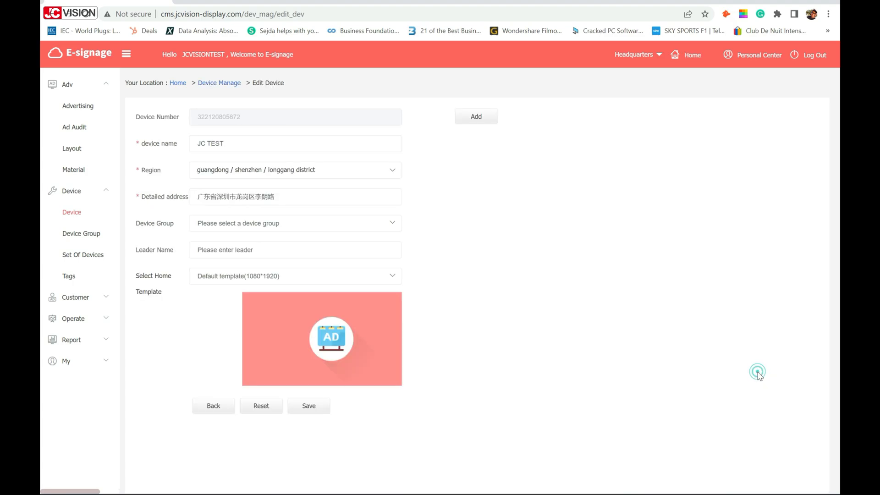
left_click(392, 275)
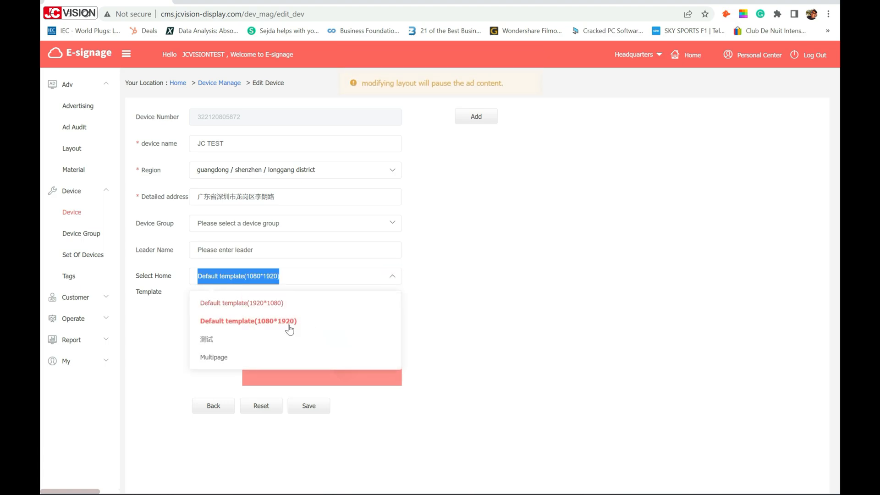
left_click(216, 358)
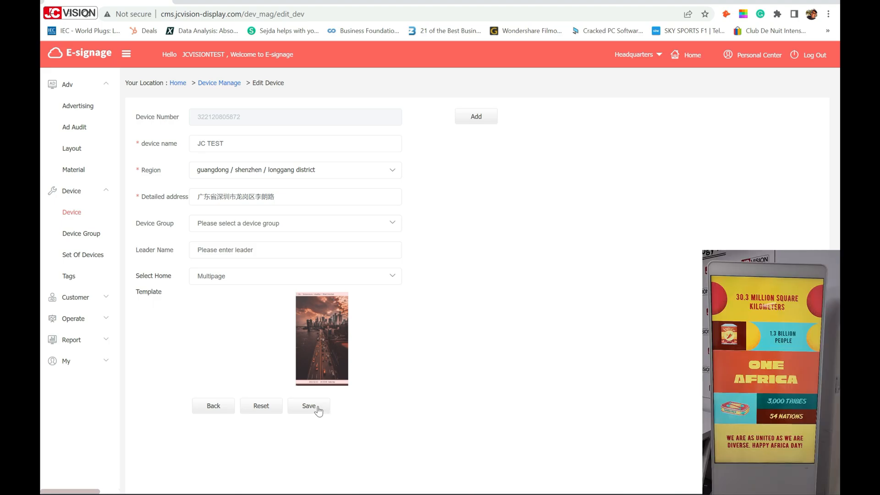
left_click(317, 409)
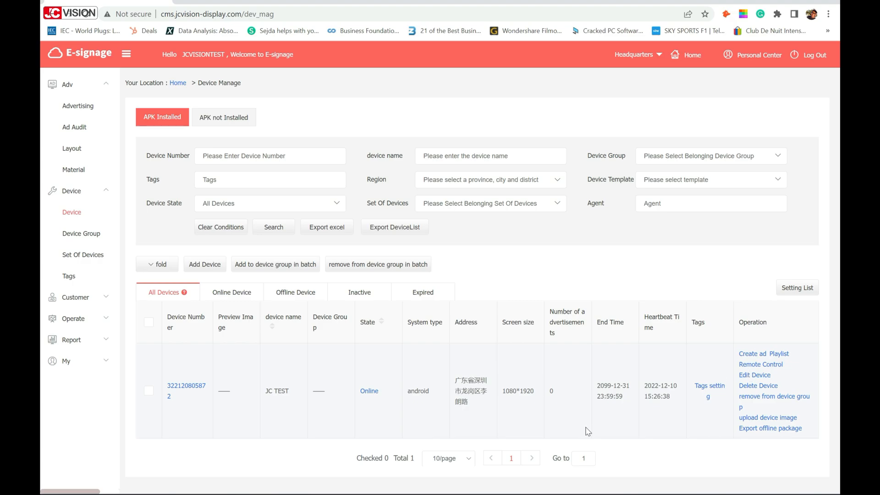
- Set the JC TEST device's home template to Default template(1080*1920) and save the device
left_click(754, 375)
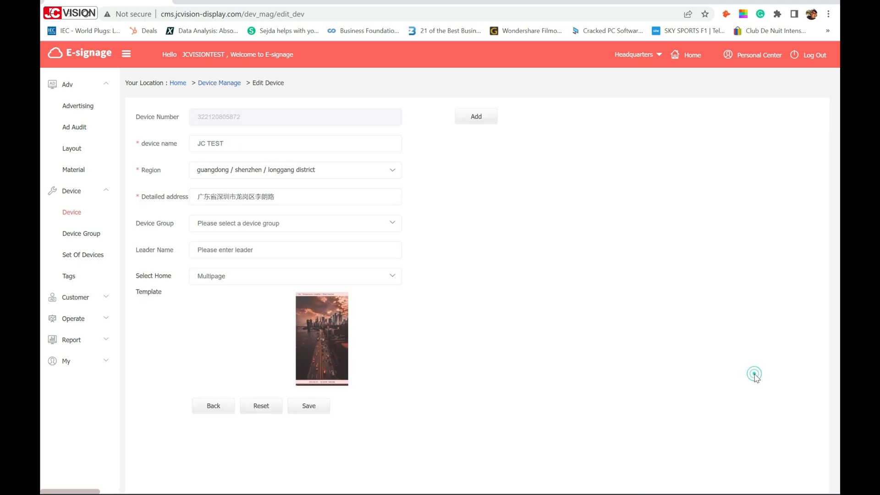
left_click(288, 276)
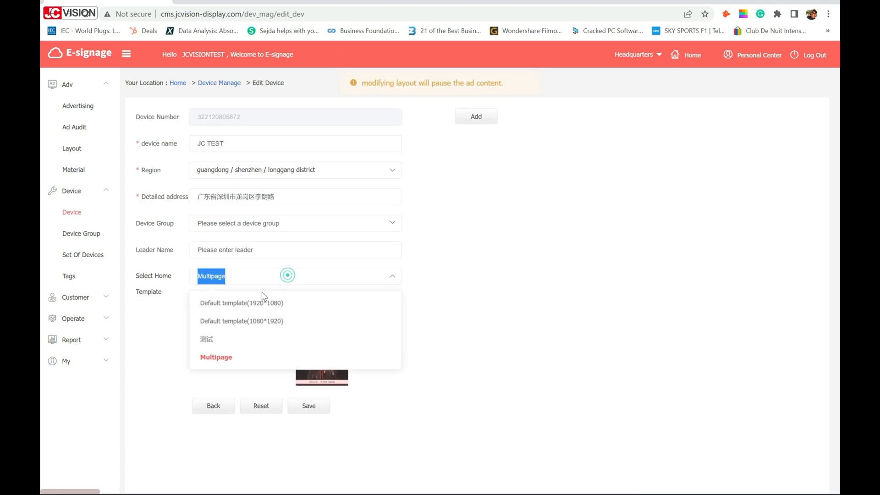
left_click(246, 303)
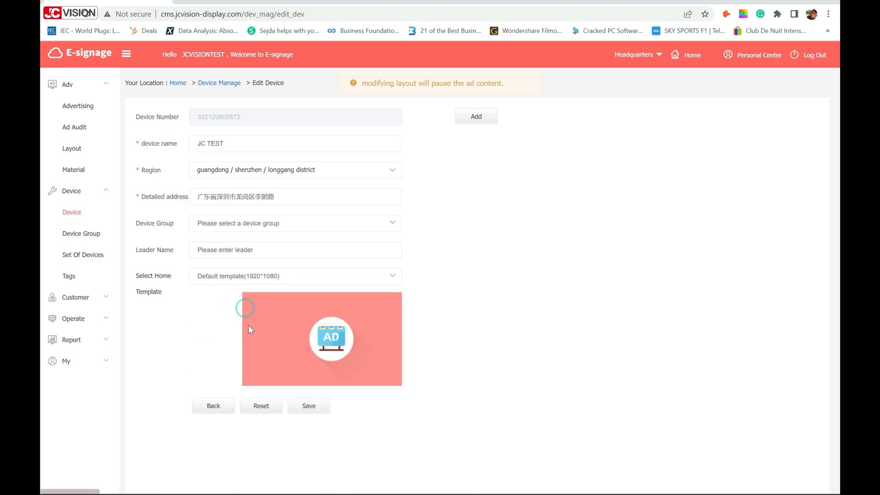
left_click(272, 275)
left_click(245, 320)
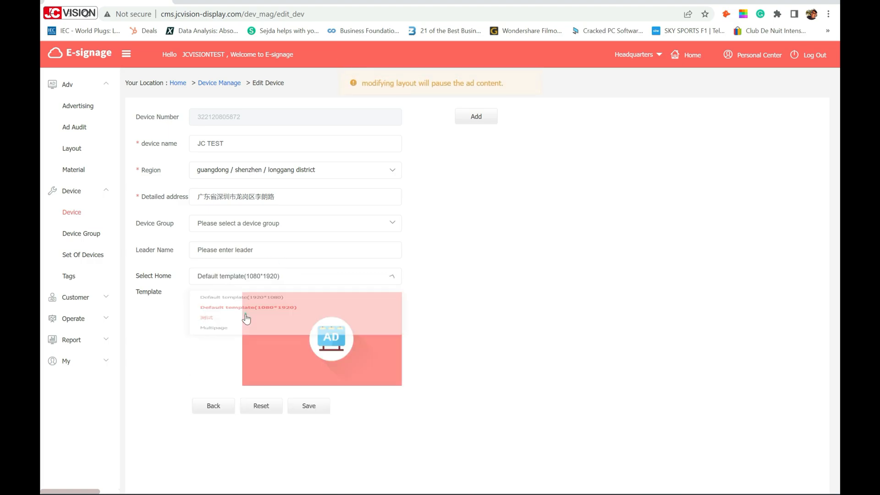
left_click(309, 411)
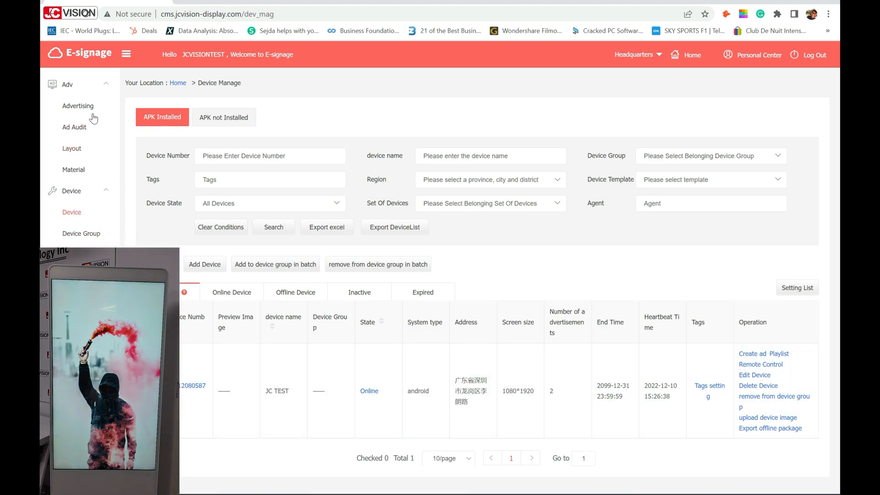
- Start a new ad from the home page, published on the JC TEST device in ad space slot1-(1080*1920)
left_click(178, 83)
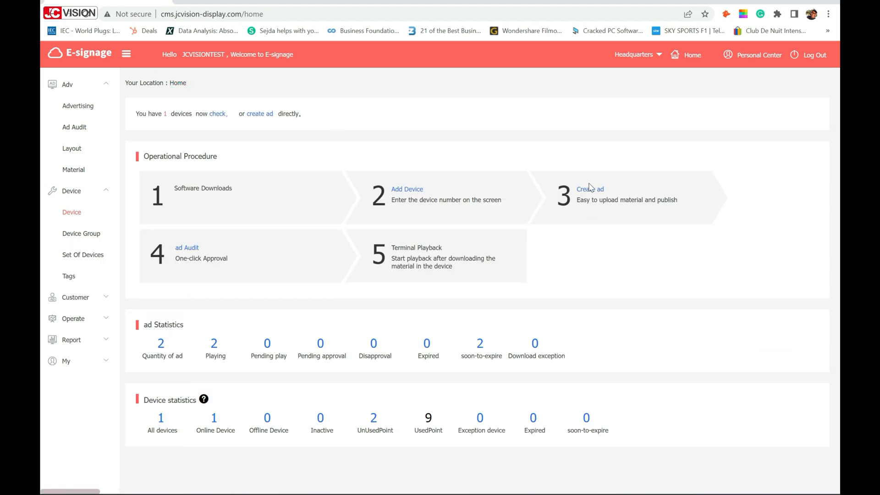
left_click(591, 190)
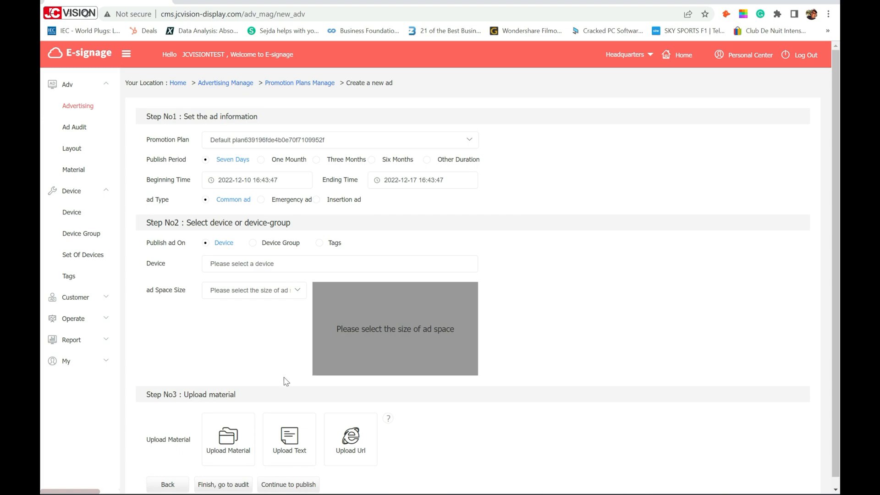
left_click(275, 266)
left_click(253, 290)
left_click(246, 315)
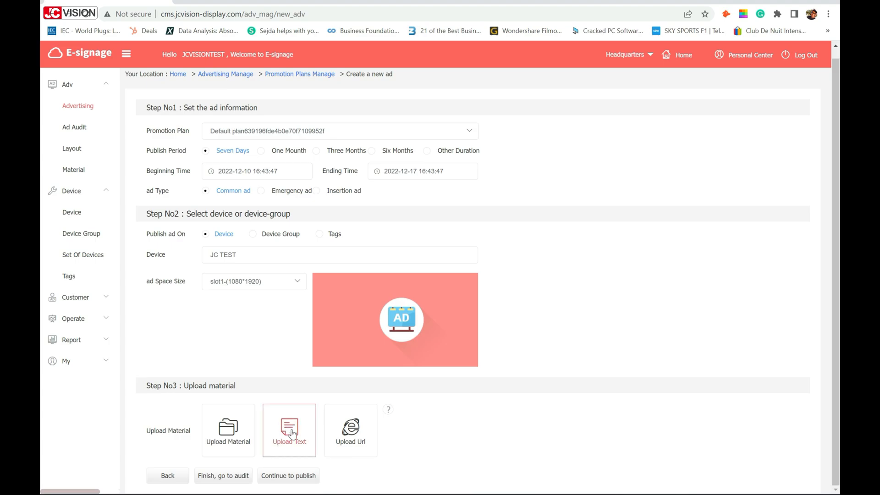
- Create a text material for the ad with the content "This is a Warning"
left_click(292, 432)
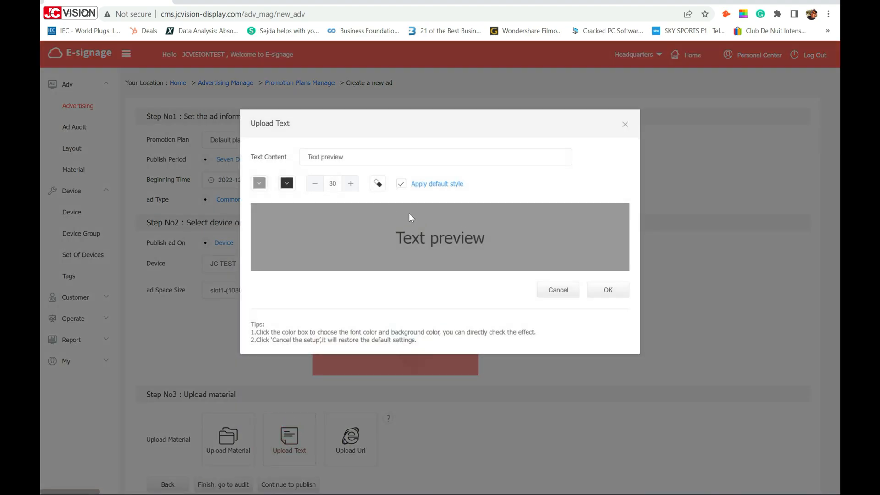
left_click_drag(359, 156, 300, 166)
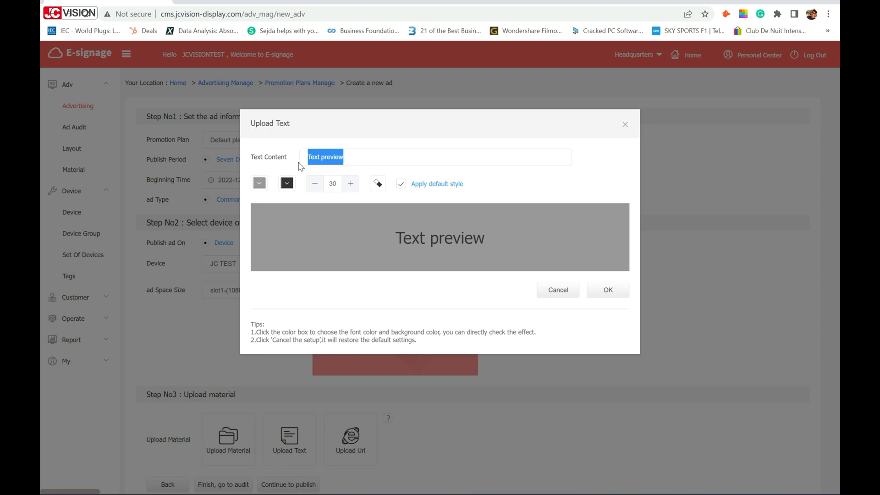
type("Theis")
key("BackSpace")
key("BackSpace")
key("BackSpace")
type("is is")
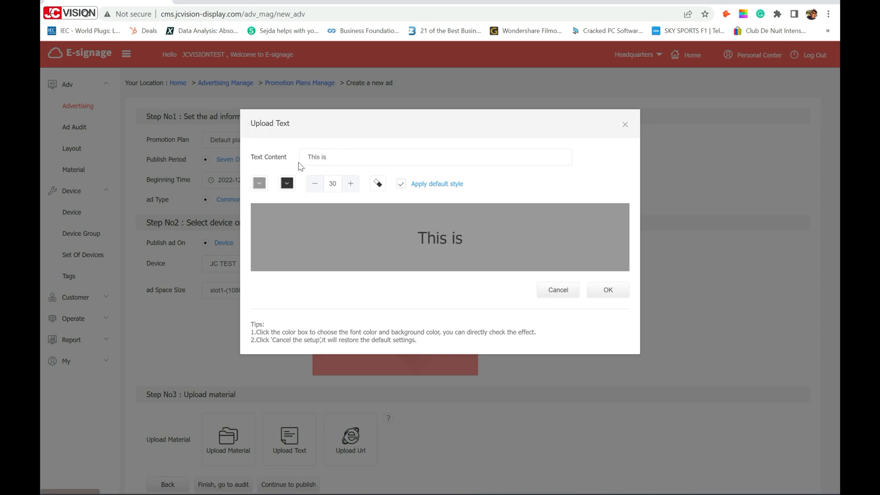
type(" a Warning")
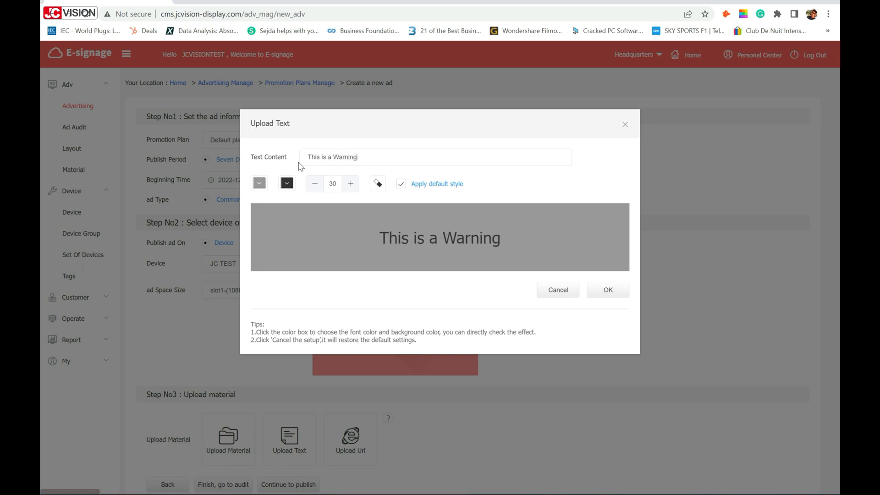
- Increase the font size of the warning text to 50
left_click(351, 184)
left_click(351, 184)
left_click(351, 184)
left_click(352, 184)
left_click(351, 184)
left_click(351, 184)
left_click(353, 184)
left_click(354, 184)
left_click(354, 184)
left_click(354, 184)
left_click(354, 184)
left_click(353, 184)
left_click(354, 184)
left_click(354, 184)
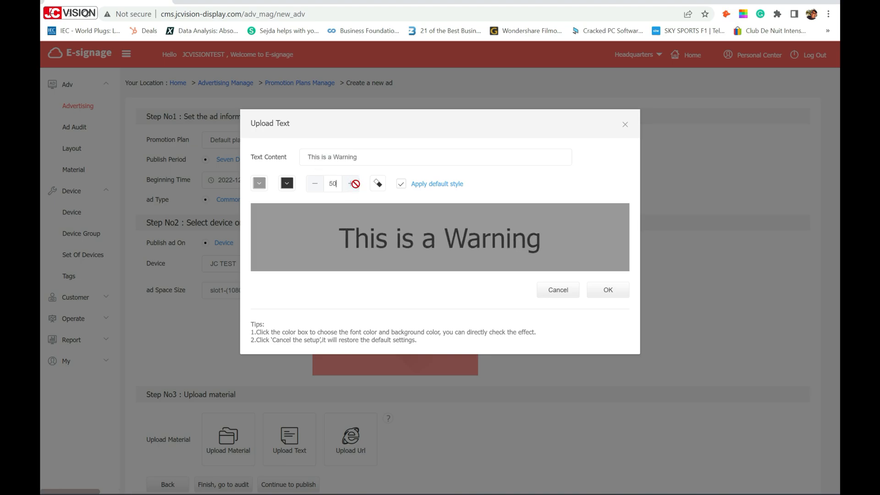
left_click(377, 184)
- Accept the text material and submit the finished ad for audit
left_click(612, 292)
scroll(510, 407, "down", 4)
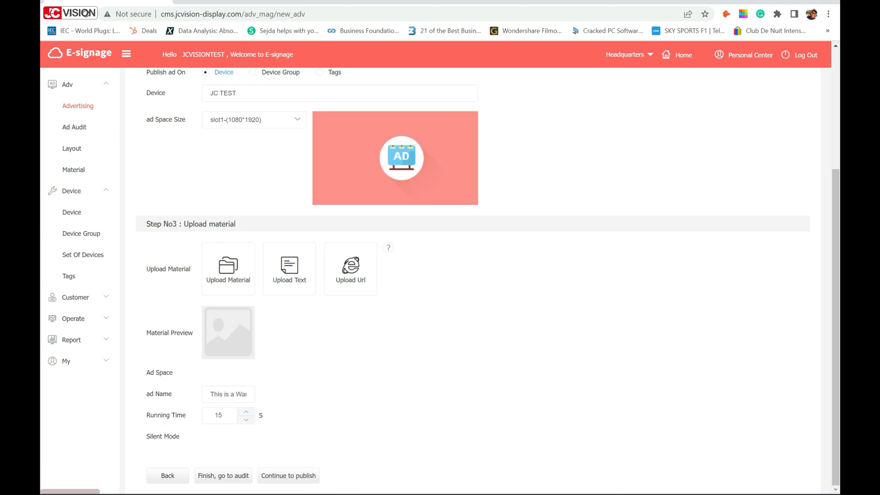
left_click(225, 477)
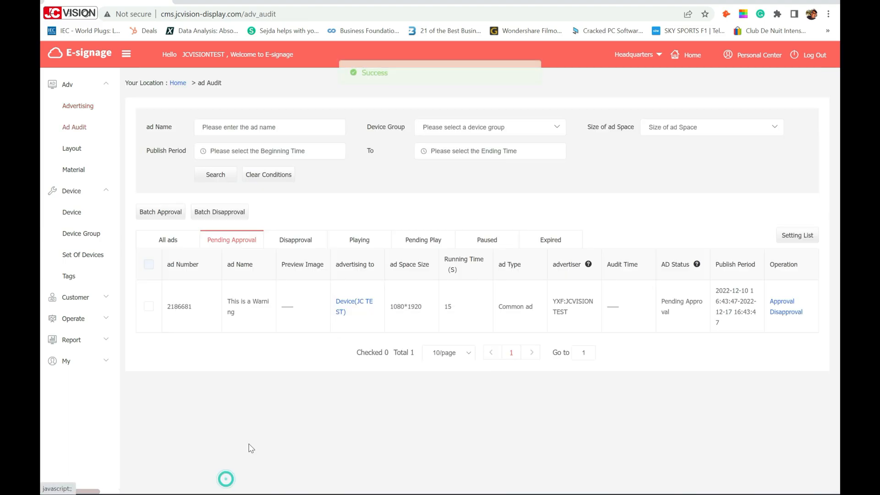
- Select the pending warning text ad in the audit list and approve it
left_click(148, 264)
left_click(163, 212)
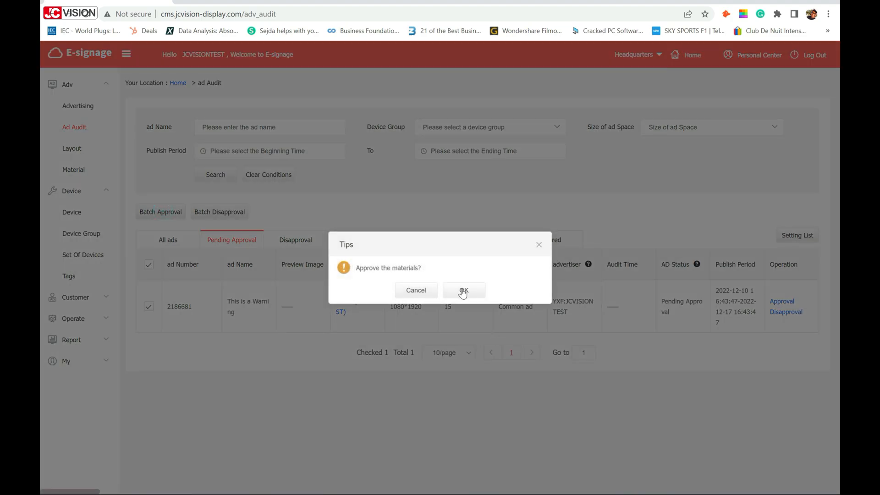
left_click(462, 290)
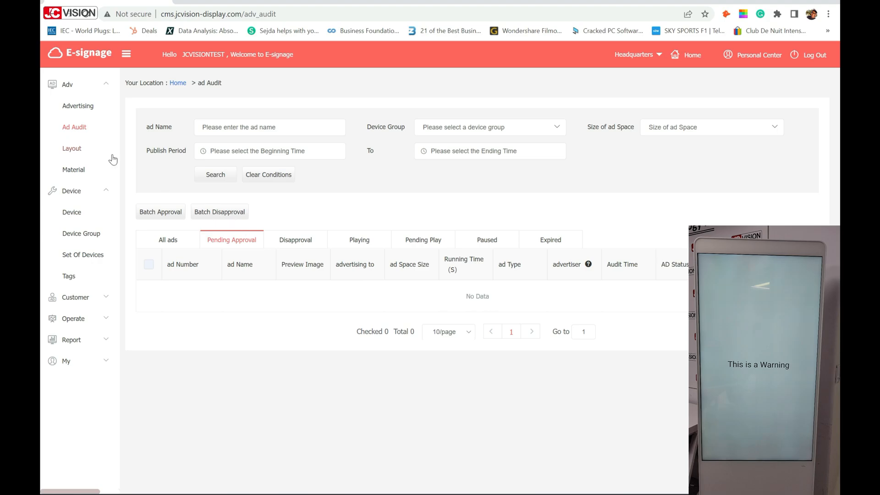
- Start a new custom layout and set its size to 1080 px wide by 1920 px high
left_click(73, 149)
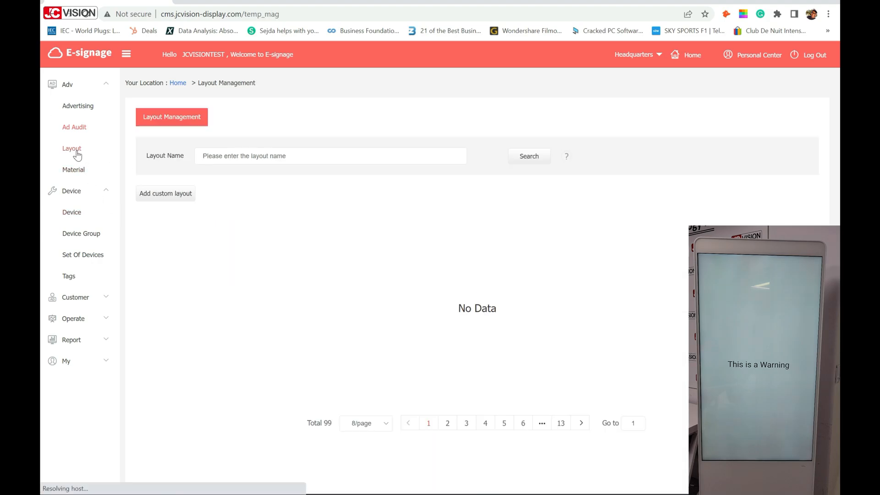
left_click(177, 194)
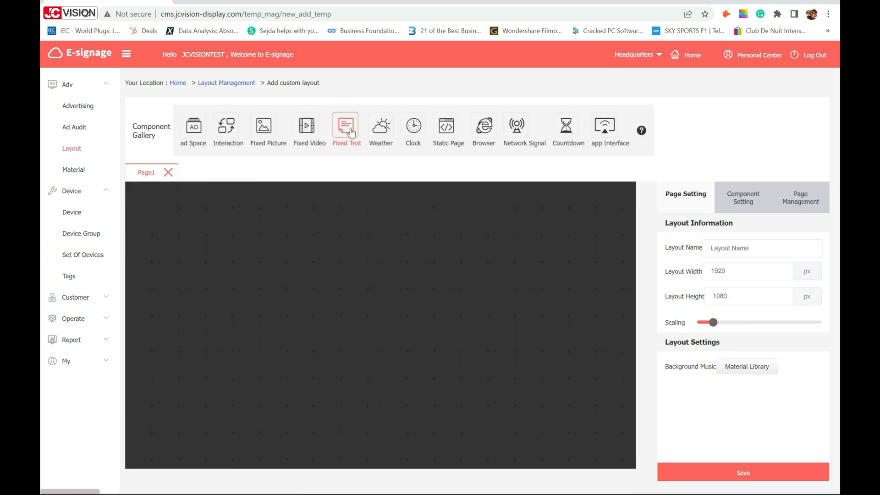
left_click_drag(347, 130, 199, 298)
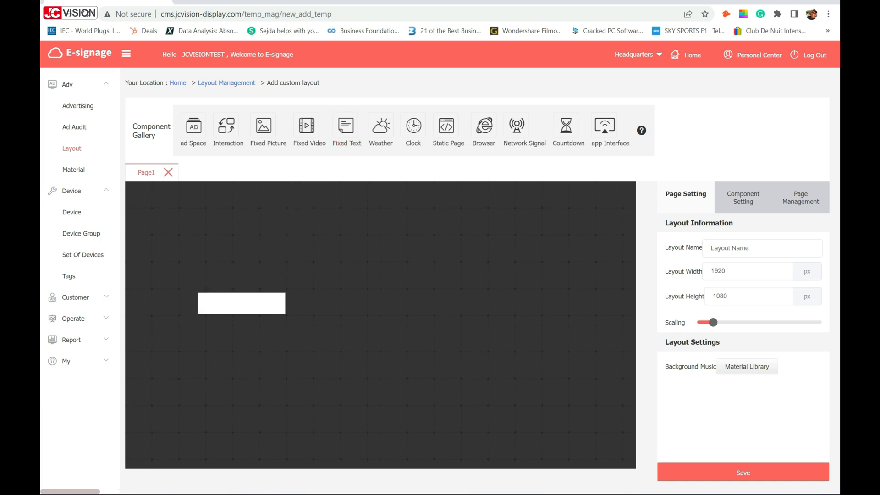
left_click_drag(729, 266, 698, 271)
type("1080")
left_click(461, 312)
left_click(464, 300)
left_click_drag(736, 294, 661, 302)
type("1920")
left_click(567, 325)
left_click(455, 296)
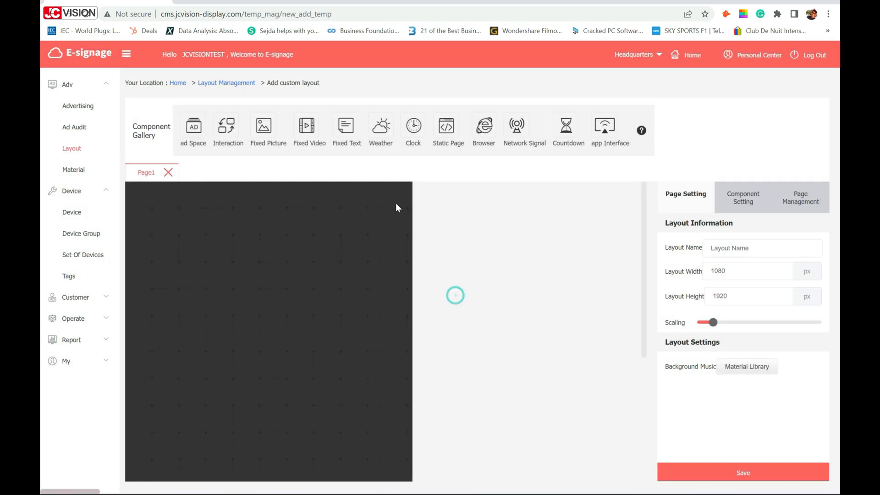
- Place a Fixed Text component on Page1 and expand it to full screen
left_click_drag(347, 129, 201, 226)
right_click(218, 233)
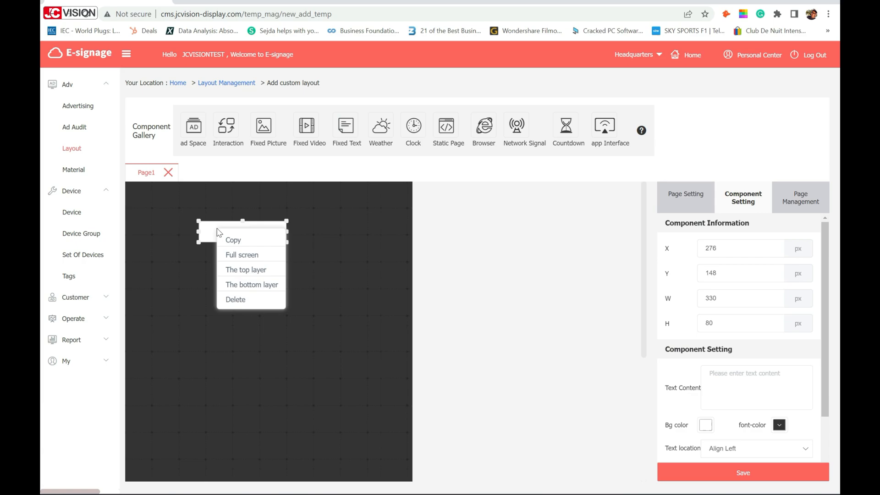
left_click(245, 258)
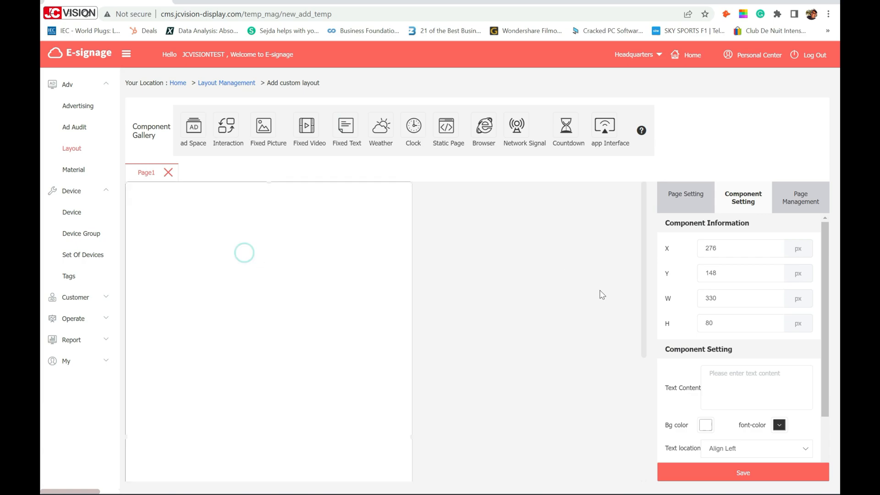
- Enter the text content "Discounted Items Today" followed by the line "Flat Panel Display buy 10 and get 10% Discount"
scroll(733, 352, "down", 2)
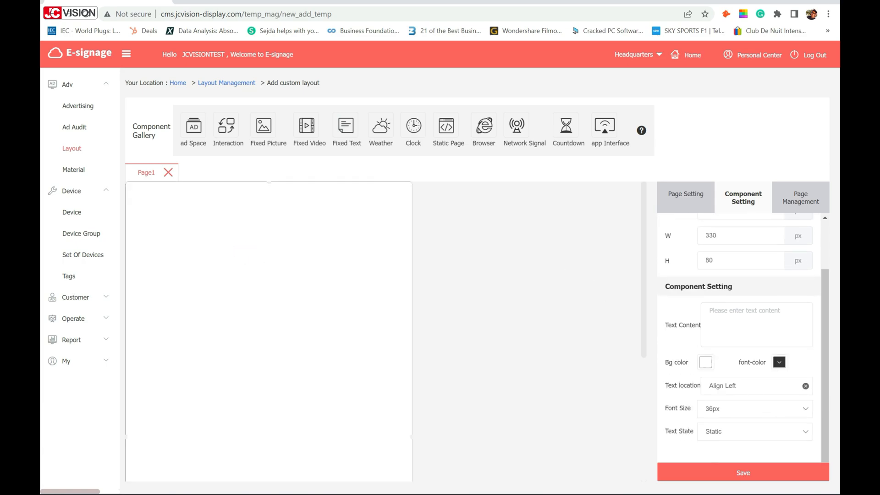
left_click(725, 315)
type("Discounted Items Today")
key("Return")
type("Flat Panel Display - buy 10 and get 10% Discount")
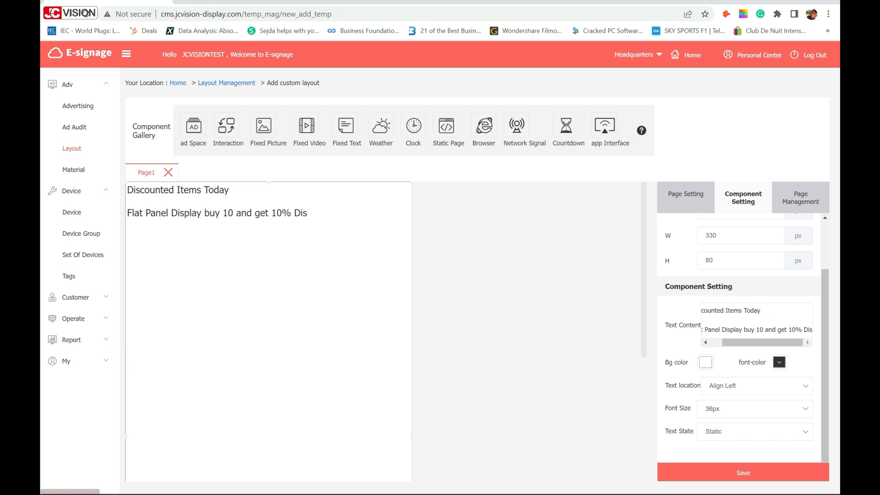
- Add four spaced placeholder lines of x characters below the discount offer: xxxxxxxxx, xxxxxxx, xxxxxx and xxxxxxx
key("Return")
type("XXXXXXXXX")
key("Return")
type("XXXXXXX")
key("Return")
key("Return")
type("XXXXXX")
key("Return")
key("Return")
key("Return")
type("XXXXXXX")
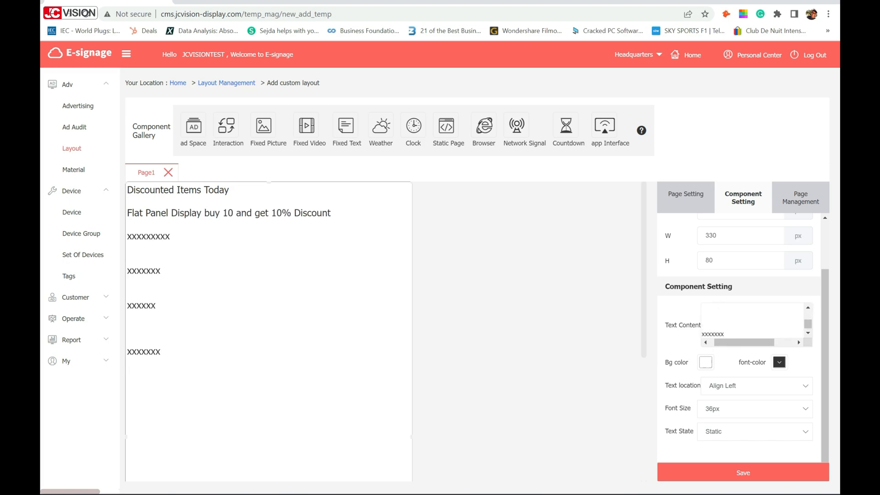
- Set the text location to Align Center and the font size to 48px
left_click(777, 391)
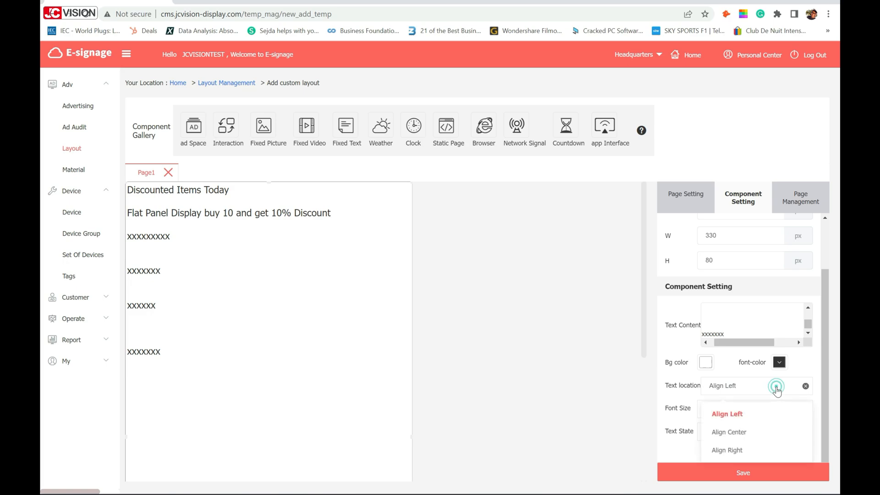
left_click(733, 438)
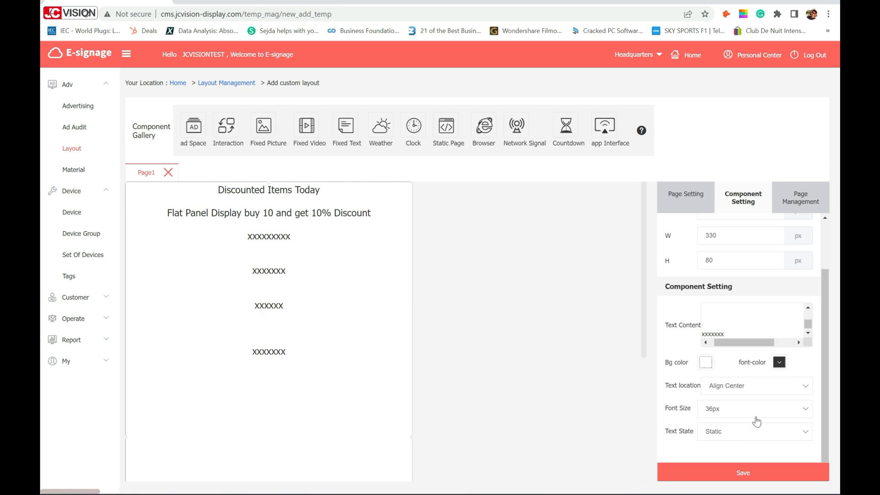
left_click(774, 414)
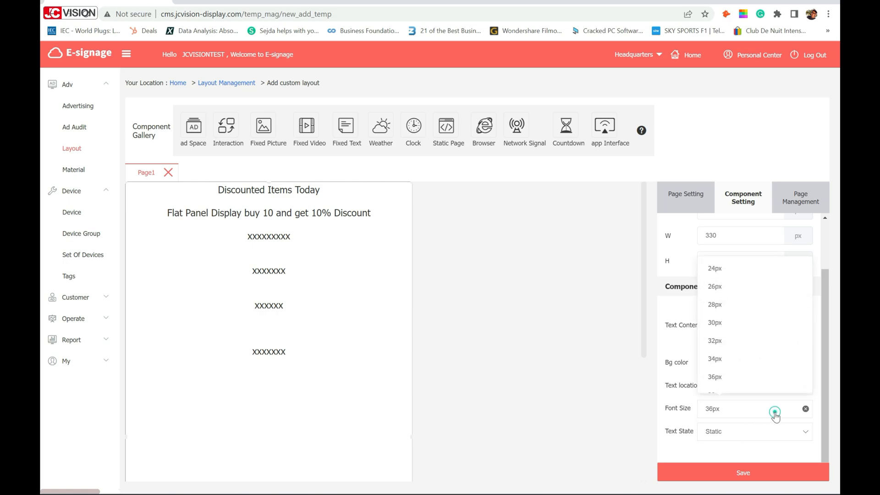
left_click(715, 376)
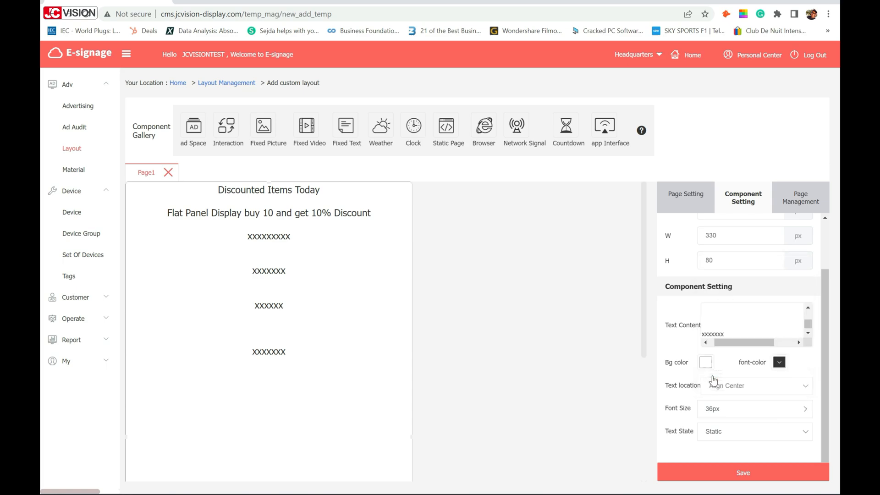
left_click(749, 410)
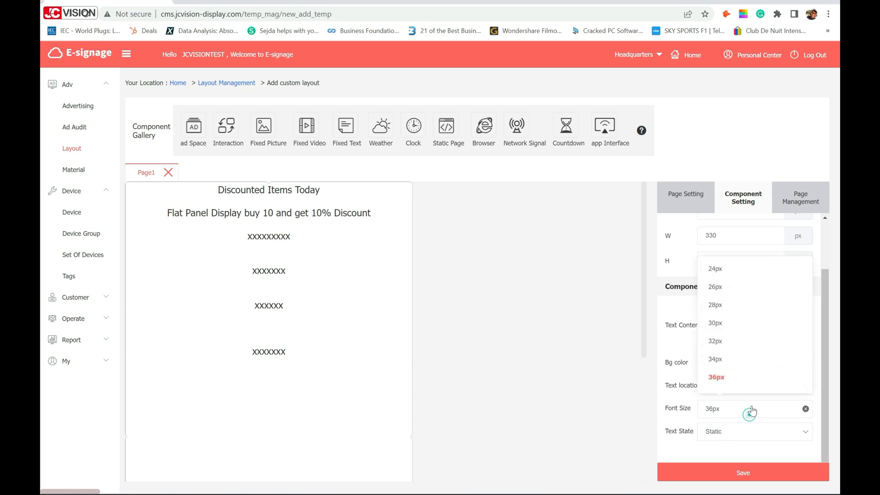
scroll(748, 357, "down", 2)
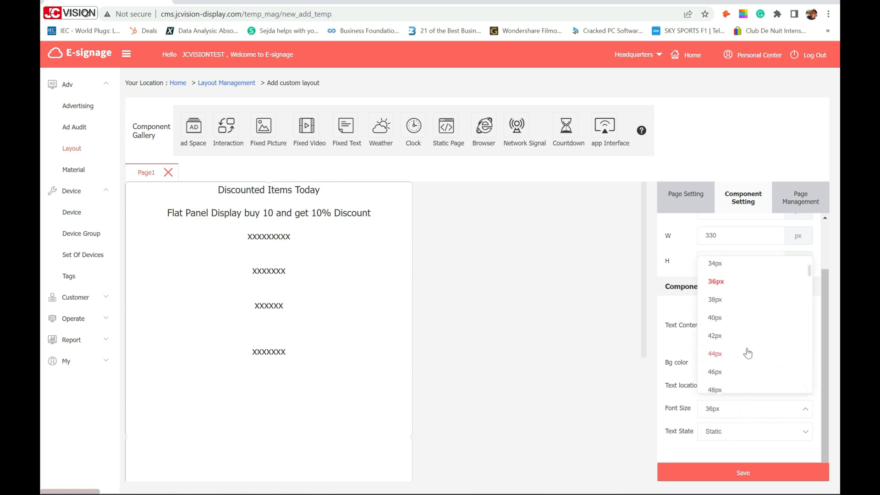
left_click(714, 390)
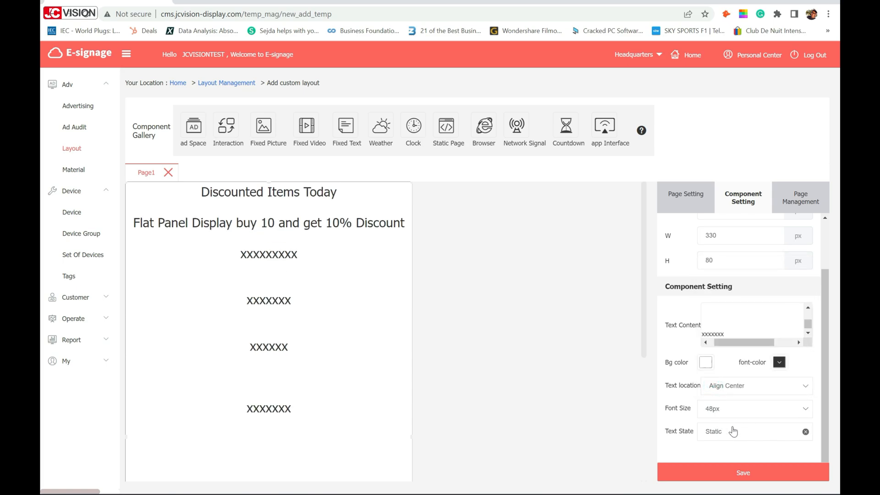
- Set the text state to Medium-speed Rolling, with rolling direction Left To Right and carousel mode End To End
left_click(747, 435)
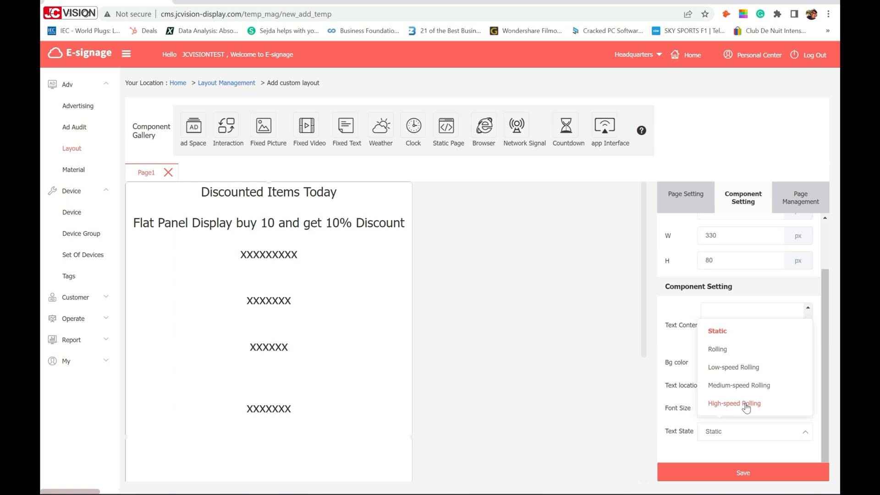
left_click(739, 385)
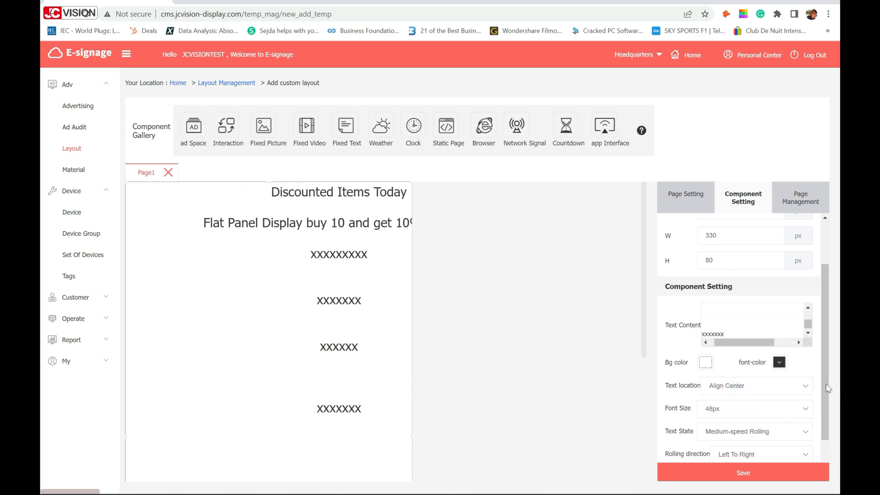
scroll(822, 384, "down", 1)
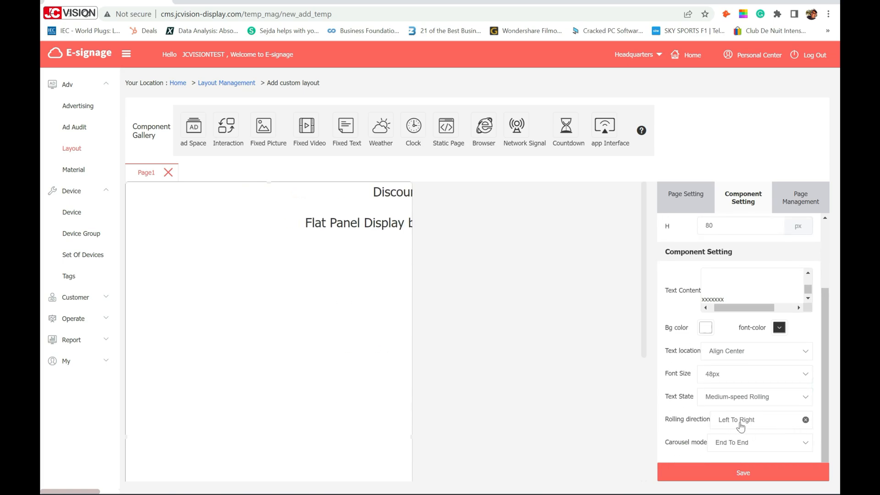
left_click(751, 450)
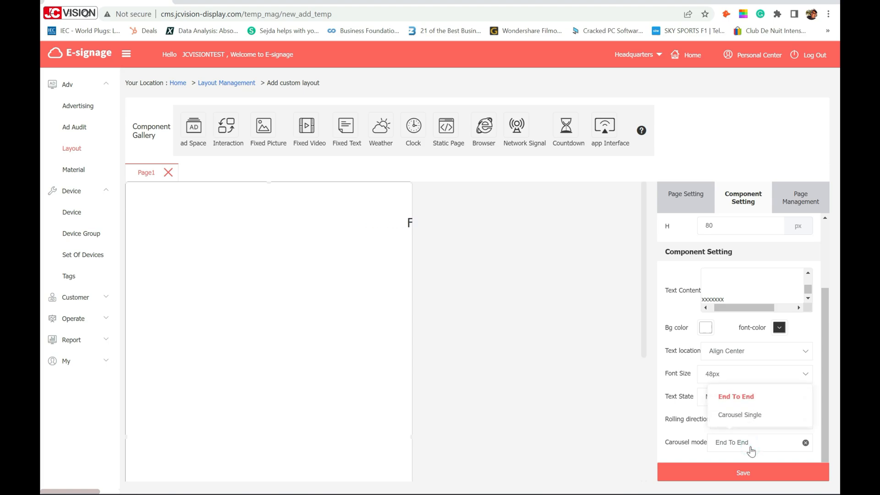
left_click(750, 448)
left_click(724, 417)
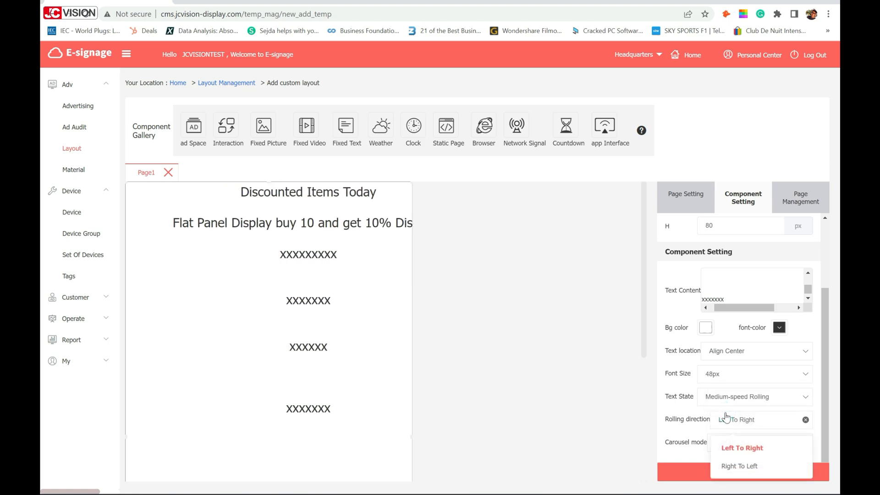
left_click(725, 417)
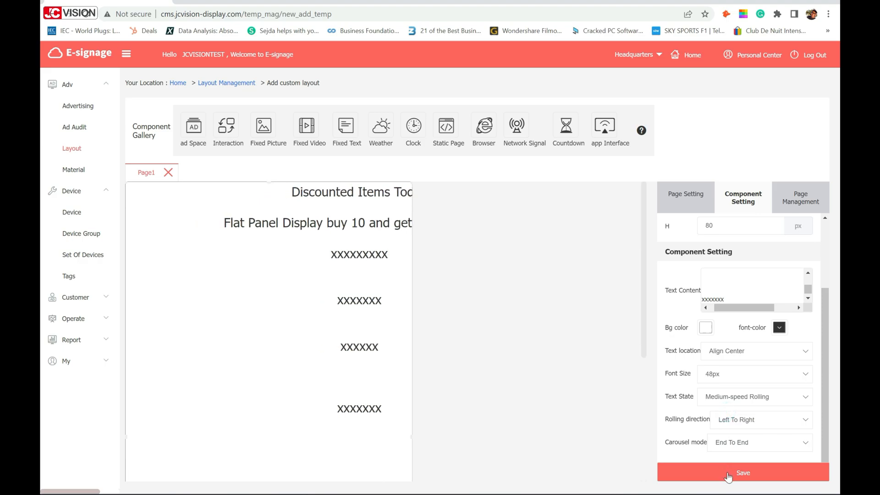
- Name the layout "Text Layout1" and save it without an ad position
left_click(688, 198)
left_click(747, 247)
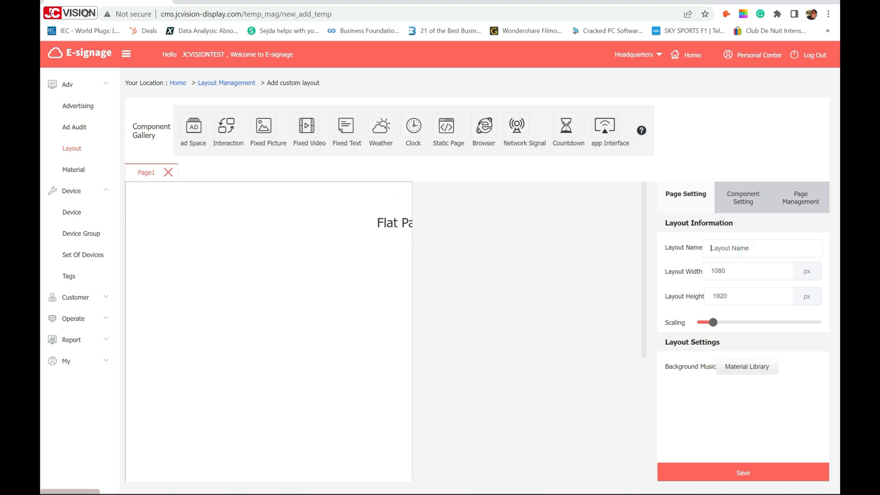
type("Text")
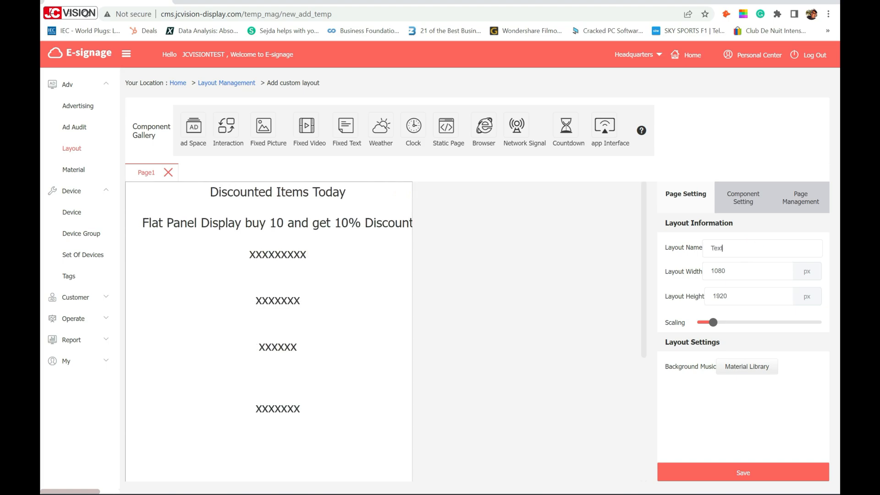
type(" Lay")
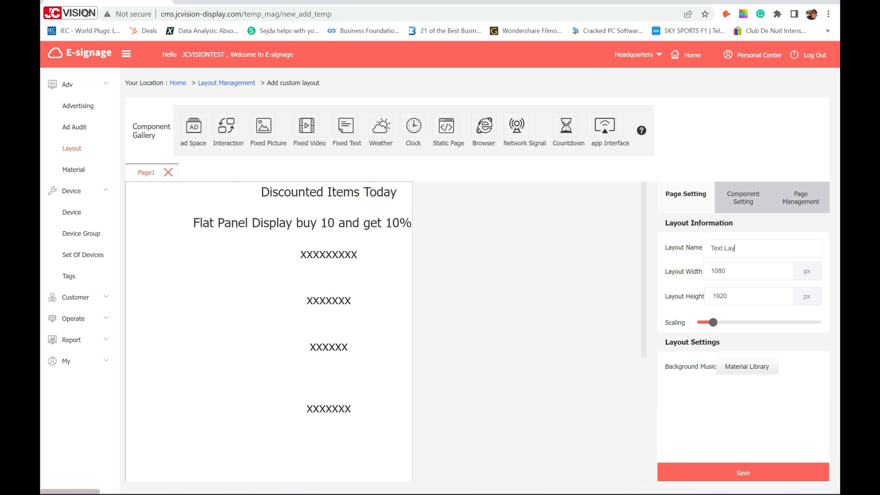
type("out1")
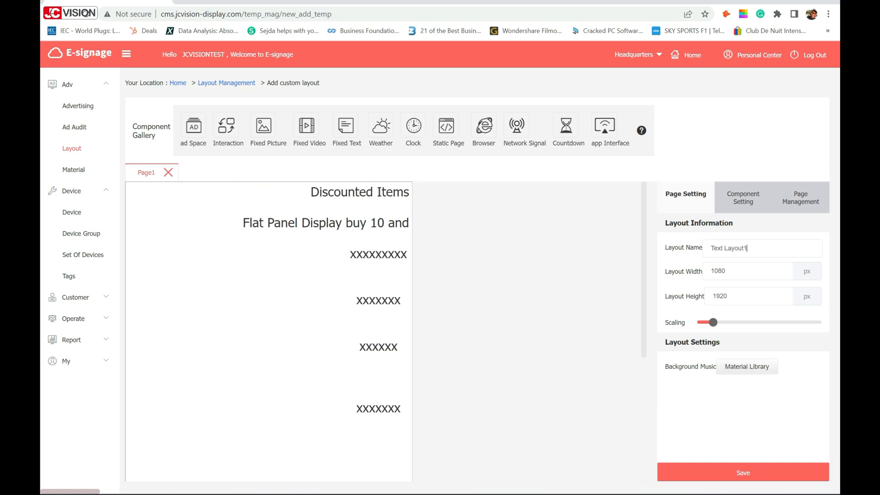
left_click(740, 473)
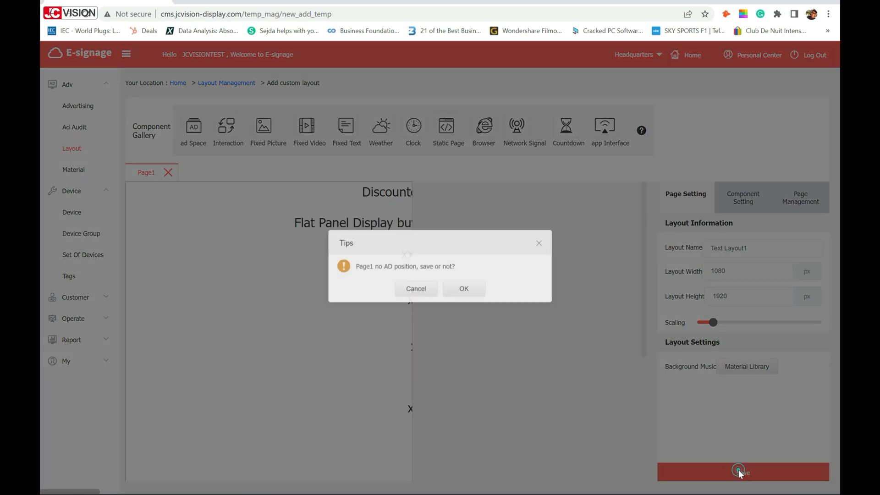
left_click(466, 293)
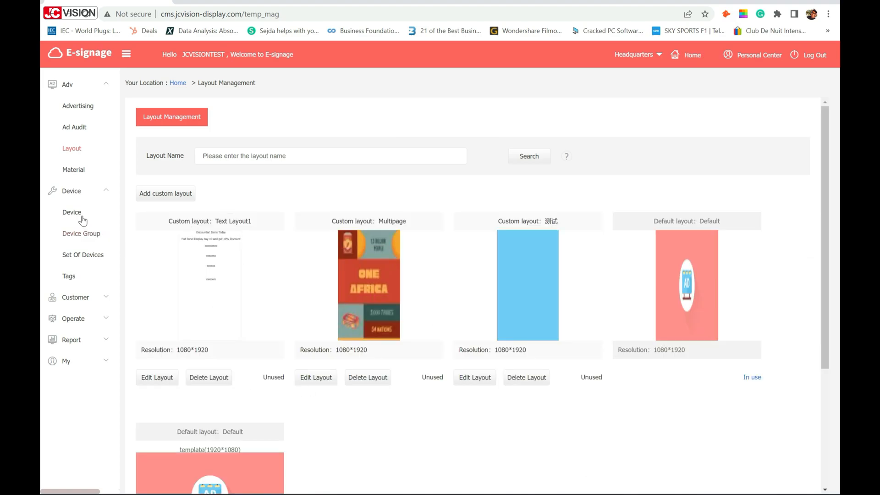
- Edit the JC TEST device to use Text Layout1 as its home template and save the device
left_click(74, 192)
double_click(73, 191)
left_click(72, 192)
left_click(72, 212)
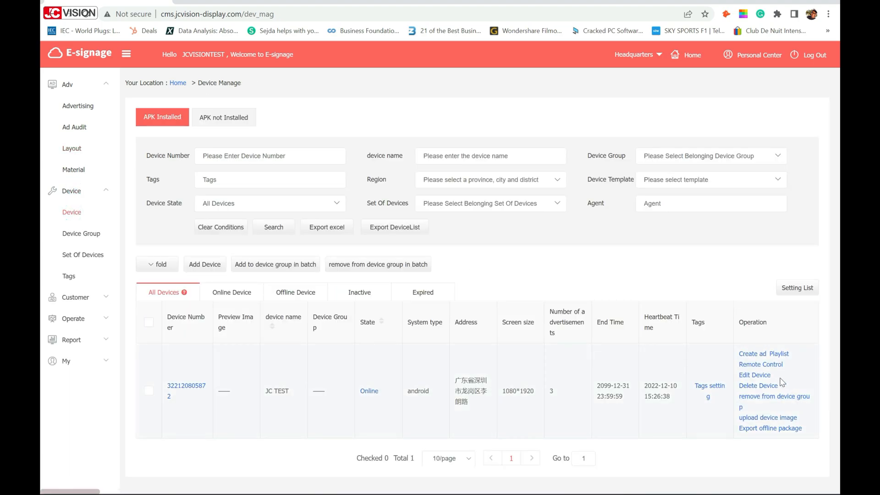
left_click(764, 382)
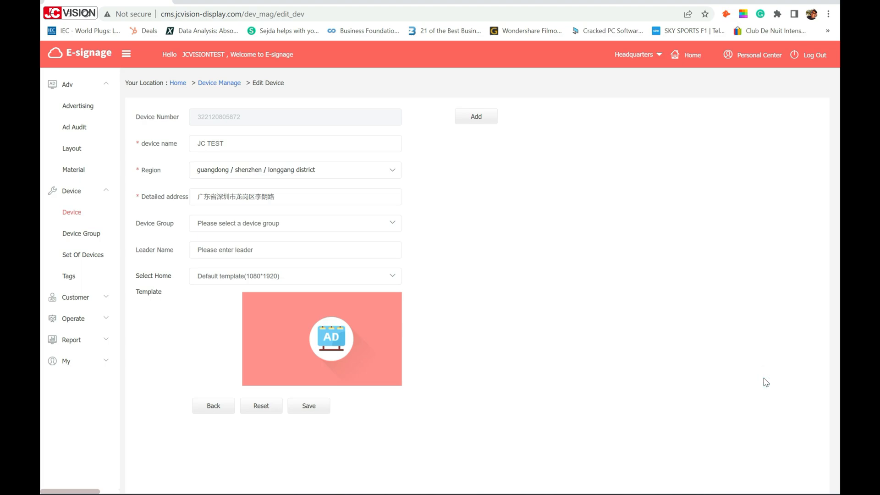
left_click(381, 283)
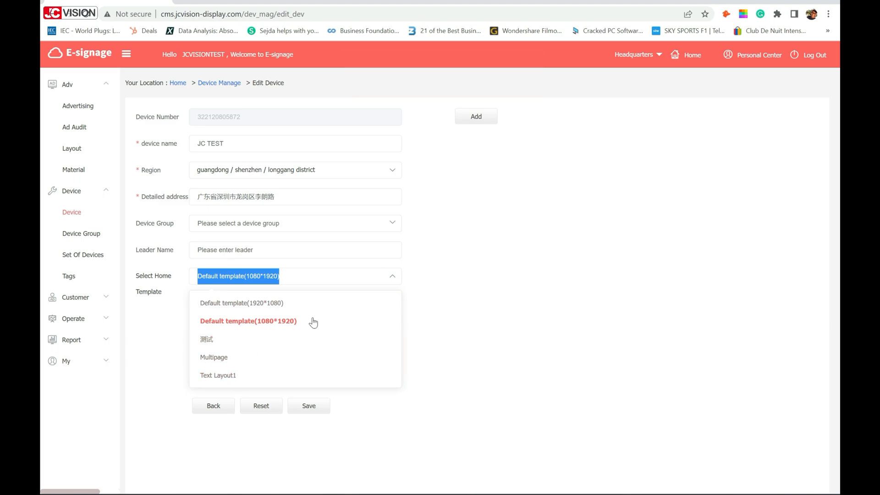
left_click(227, 375)
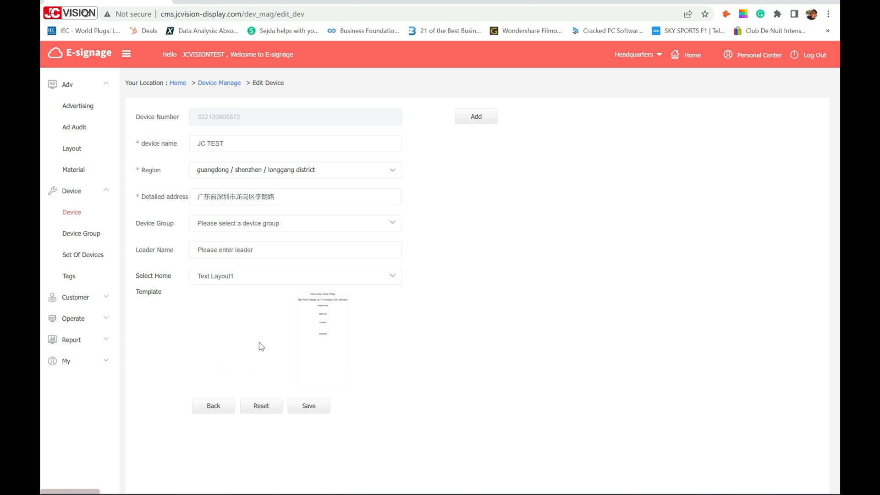
left_click(314, 414)
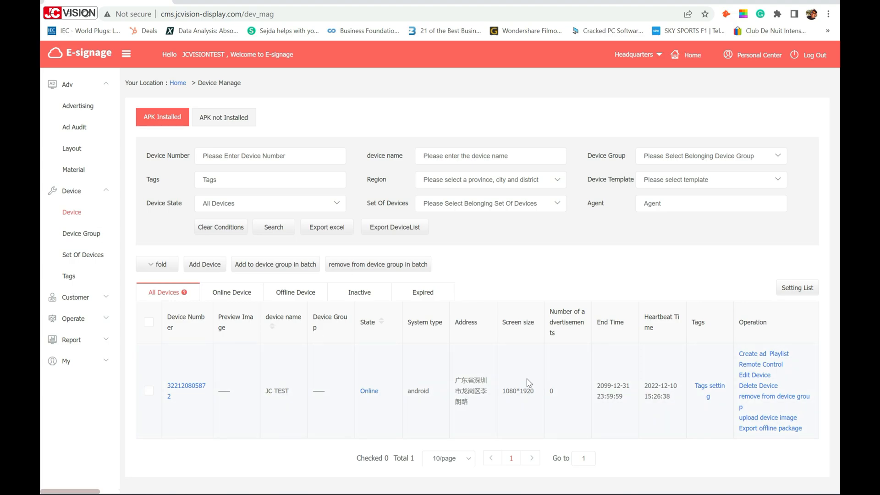
- Edit the JC TEST device to use Multipage as its home template and save the device
left_click(754, 375)
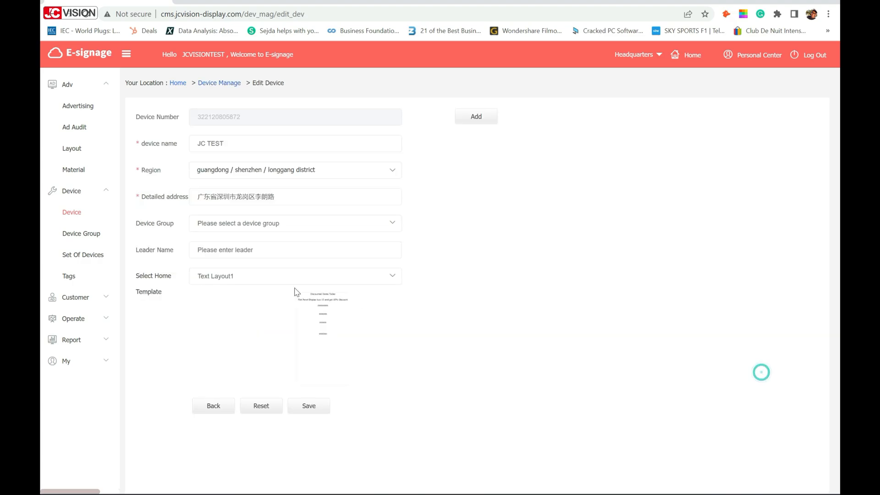
left_click(317, 276)
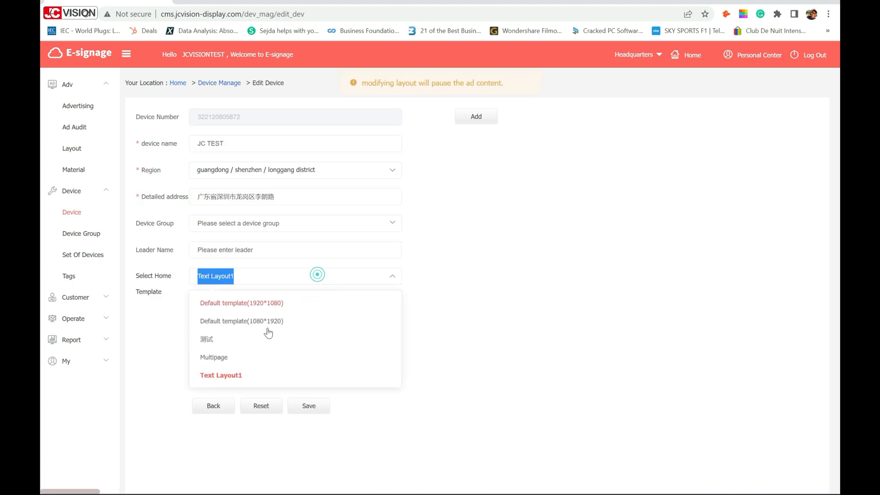
left_click(223, 361)
left_click(302, 406)
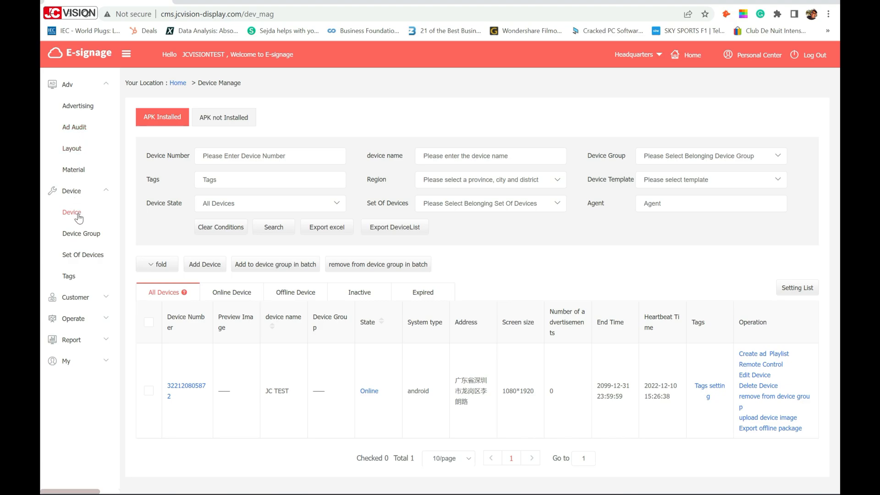
- Open Text Layout1 for editing and set its text component's font color to a red of about rgb(200, 58, 58)
left_click(79, 157)
left_click(156, 377)
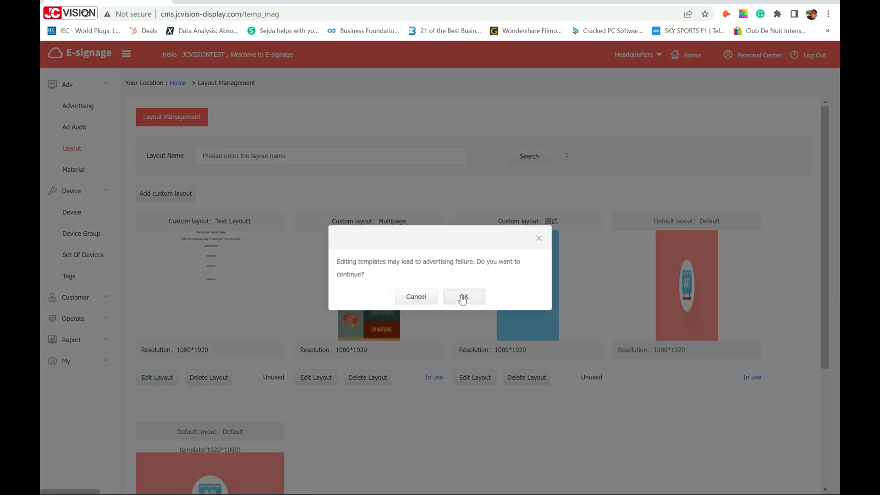
left_click(463, 298)
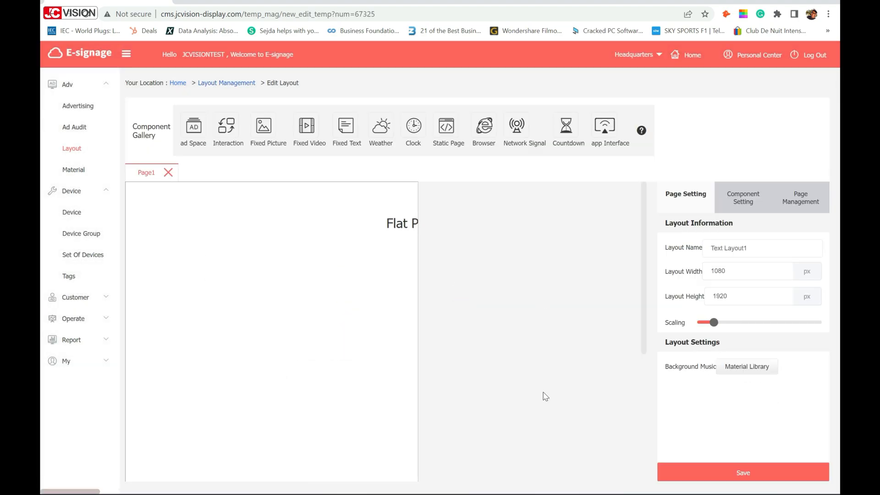
left_click(304, 297)
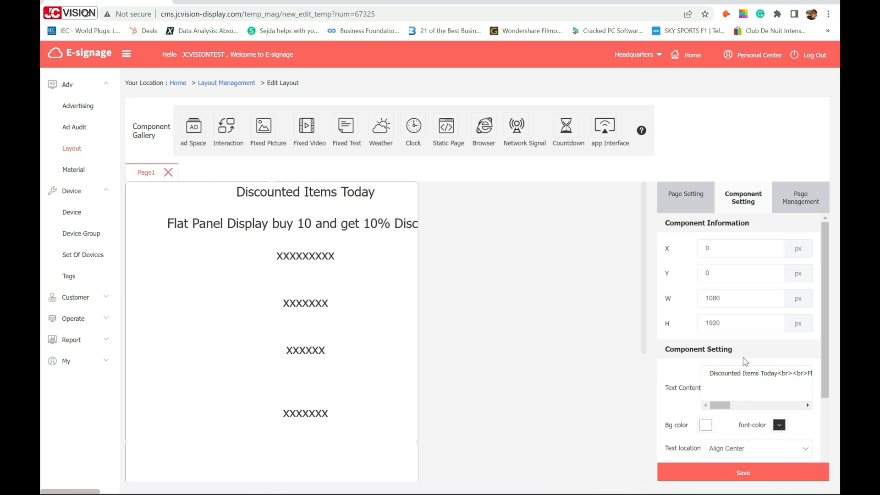
scroll(744, 361, "down", 2)
left_click(779, 327)
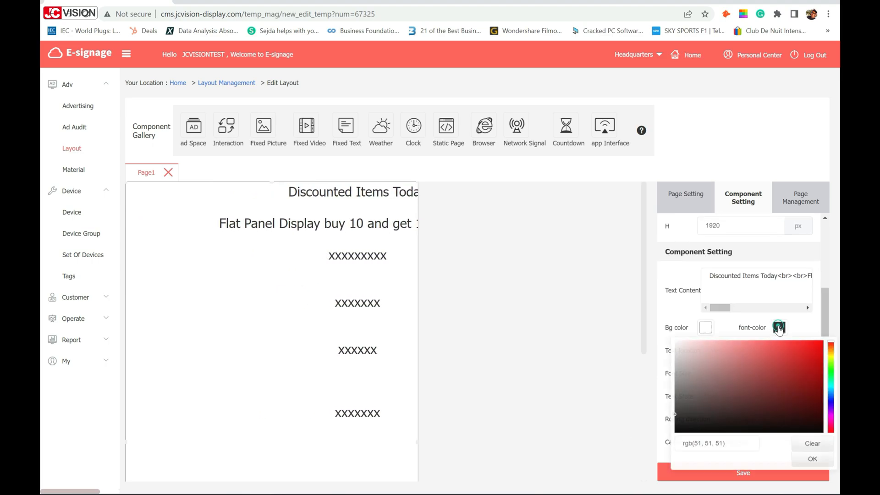
left_click_drag(760, 365, 780, 363)
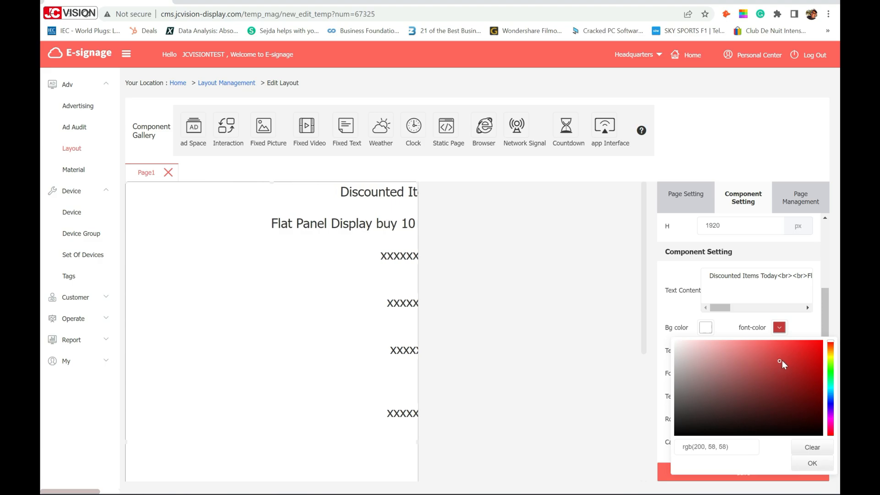
left_click(812, 463)
- Set the text state to Static and save Text Layout1 without an ad position
left_click(760, 397)
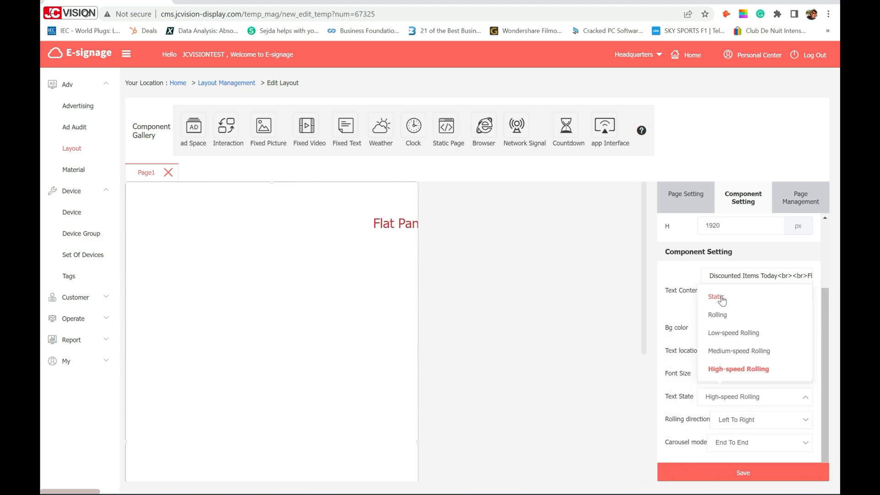
left_click(722, 300)
left_click(714, 476)
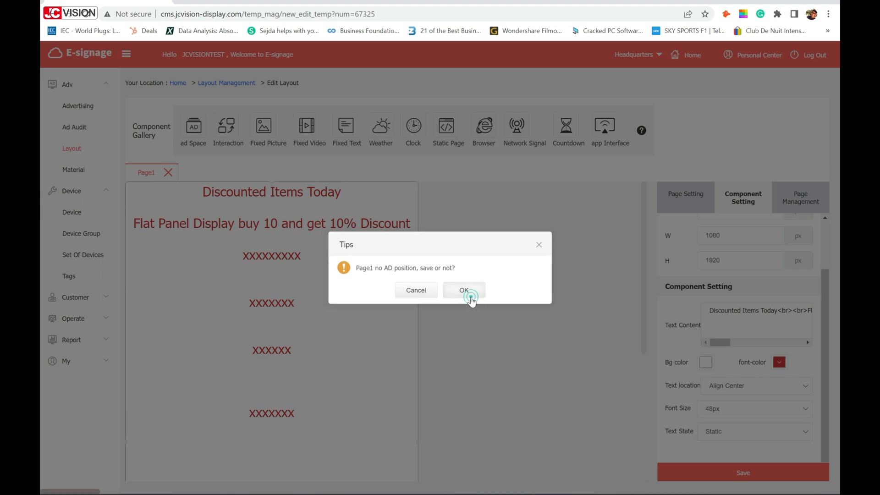
left_click(470, 298)
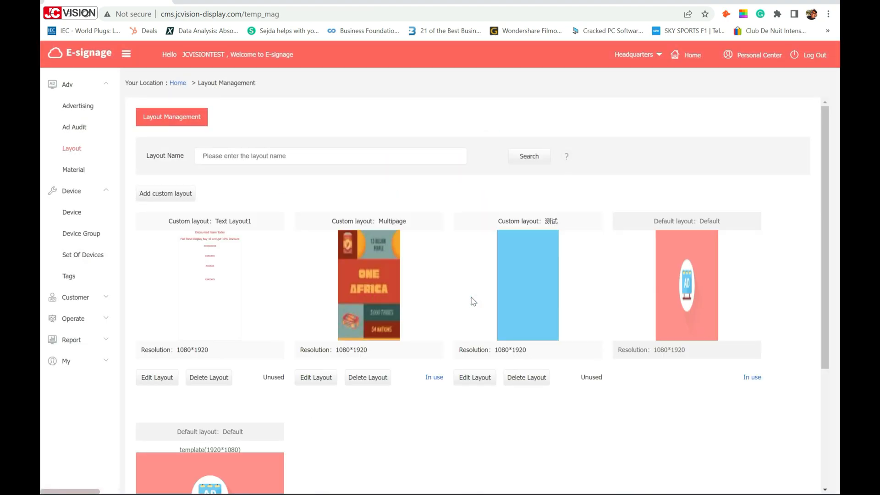
- Switch the JC TEST device's home template back to Text Layout1 and save the device
left_click(80, 220)
left_click(754, 375)
left_click(249, 277)
left_click(214, 376)
left_click(308, 406)
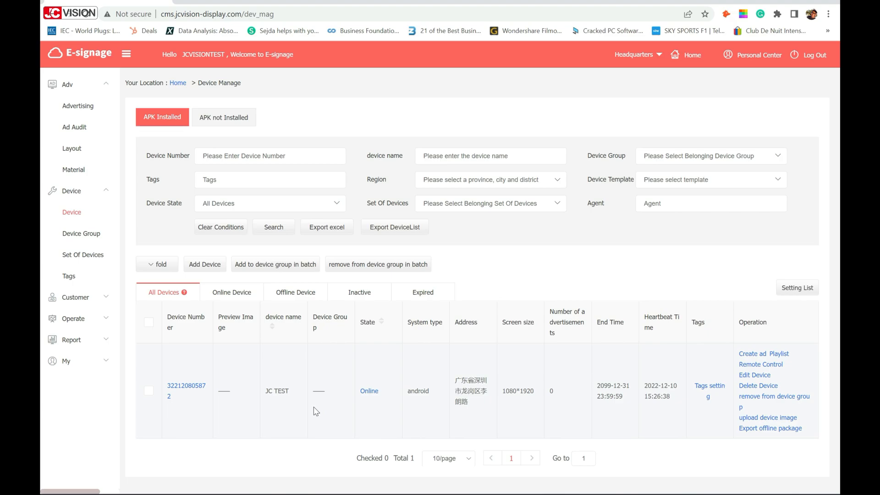